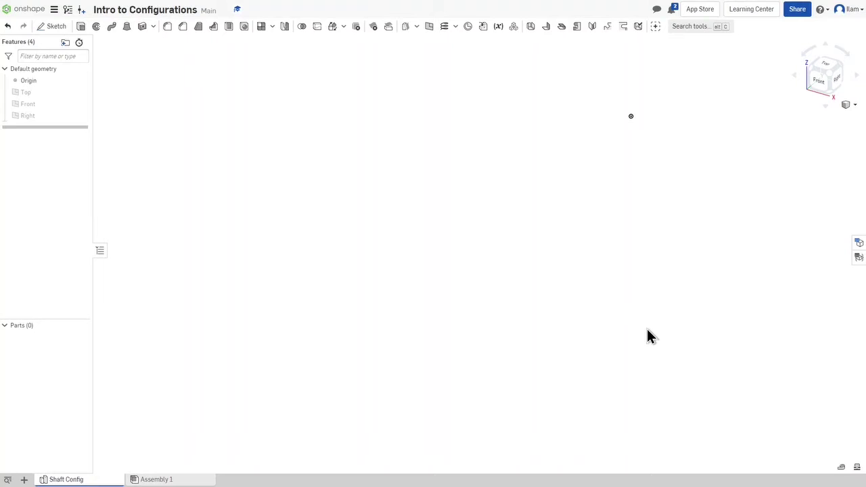
key("shift+7")
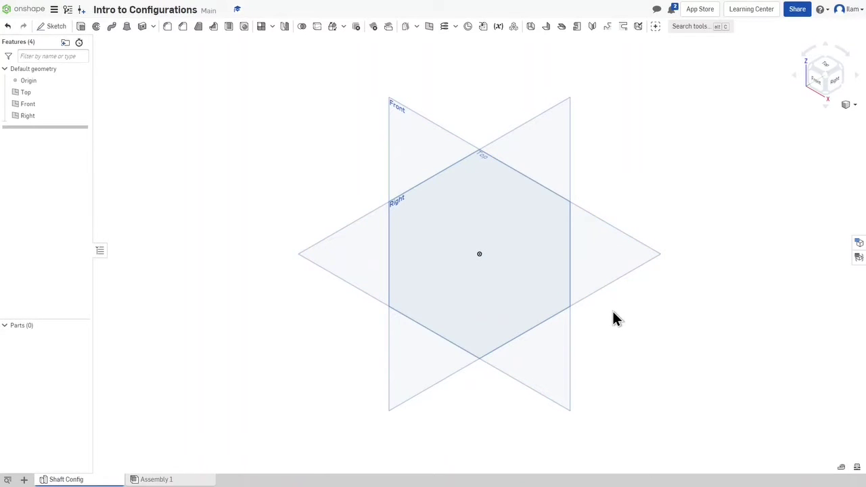
right_click_drag(613, 318, 636, 310)
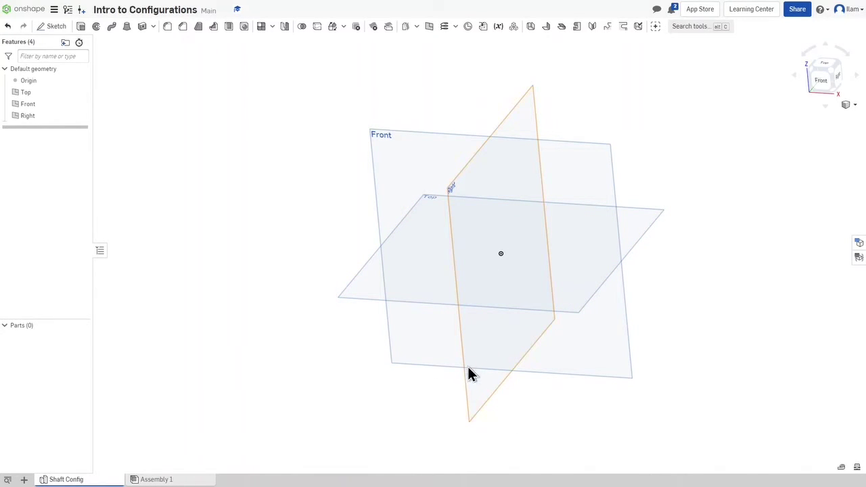
left_click(833, 70)
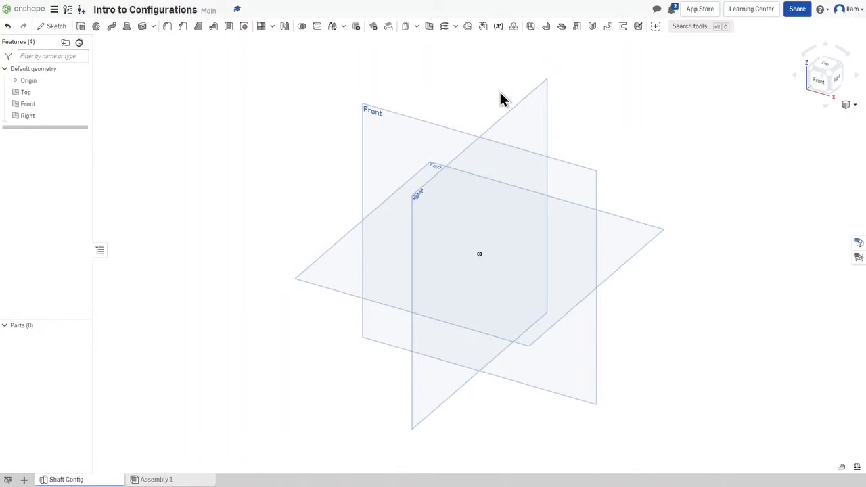
- Create a length variable named ShaftLength with a value of 1 in
left_click(498, 27)
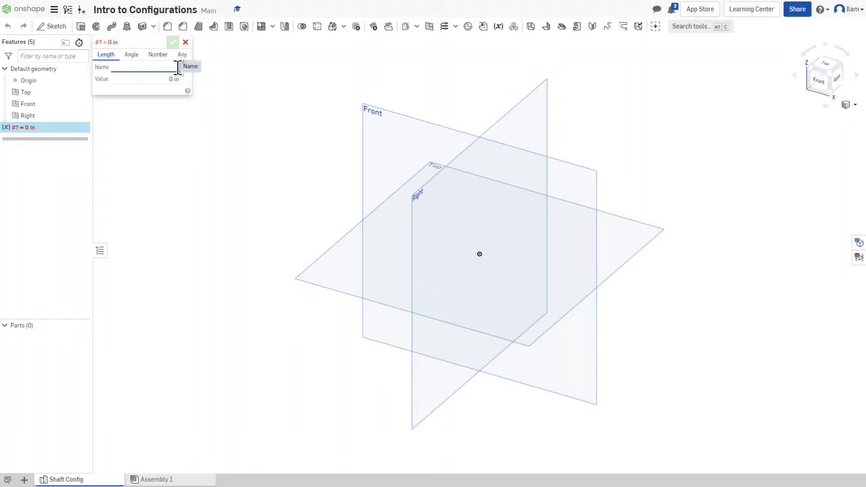
type("ShaftLength")
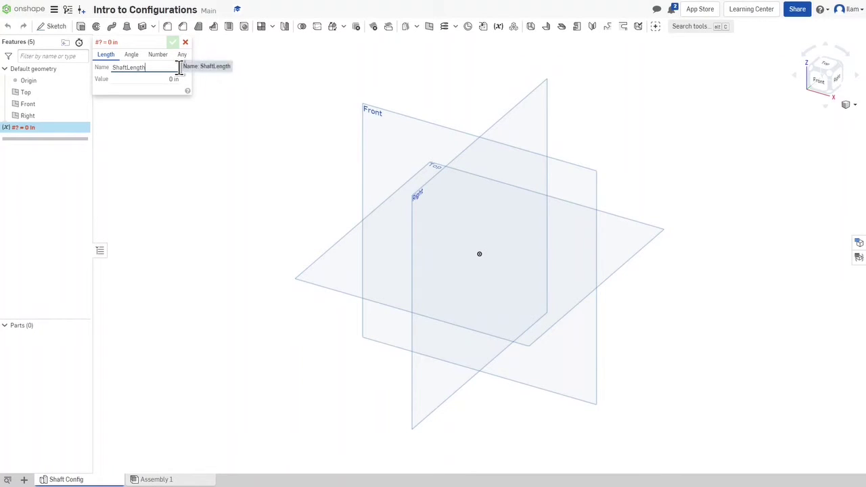
left_click(148, 78)
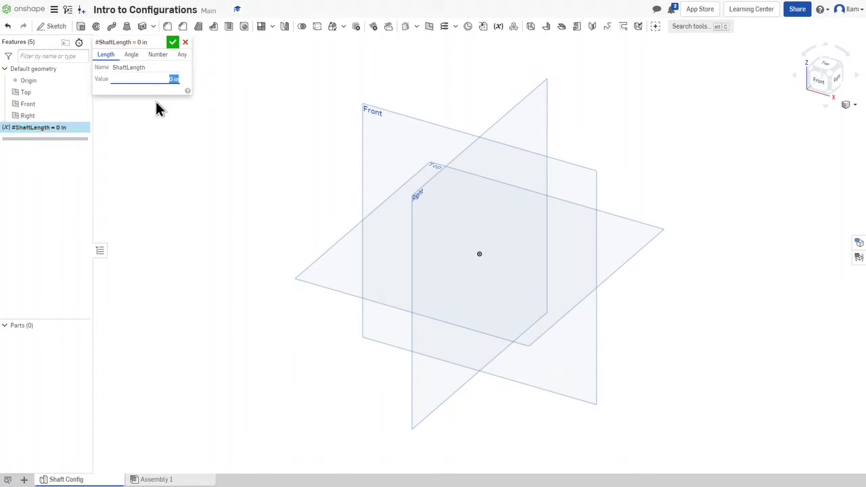
type("1")
key("Return")
left_click(193, 81)
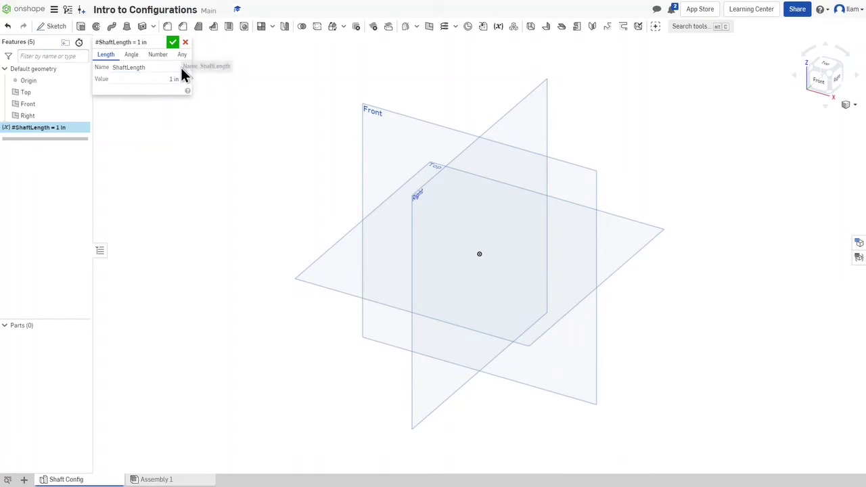
left_click(175, 43)
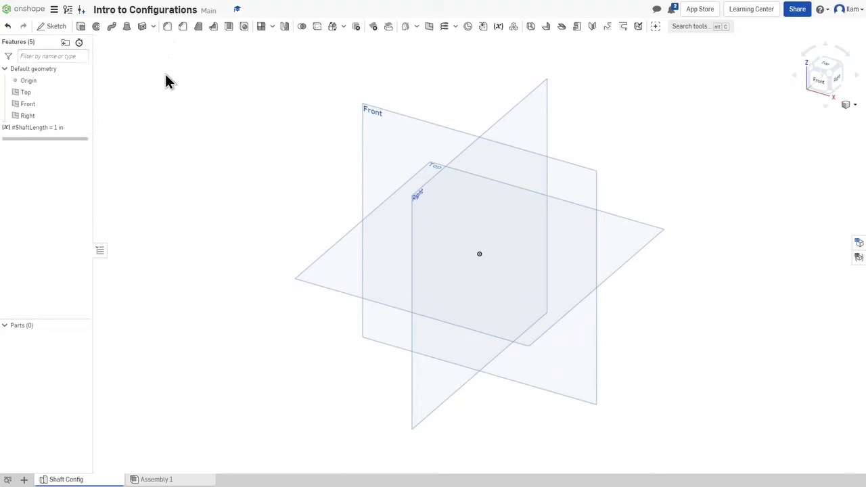
- Add a second length variable named ShaftDiameter with a value of 0.25 in
left_click(499, 26)
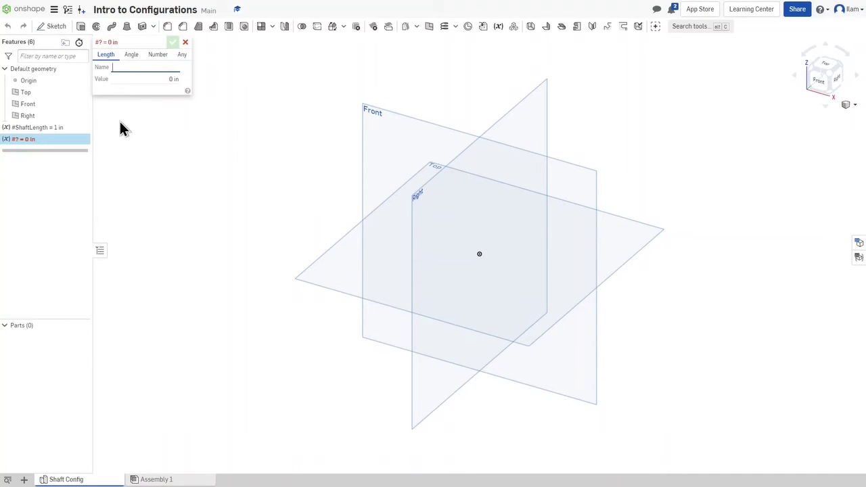
type("ShaftDiameter")
left_click(154, 80)
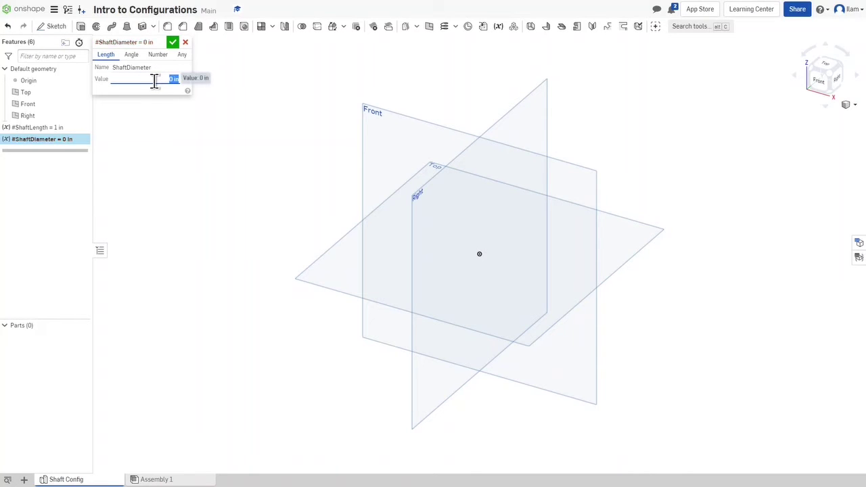
type("0.25 in")
key("Return")
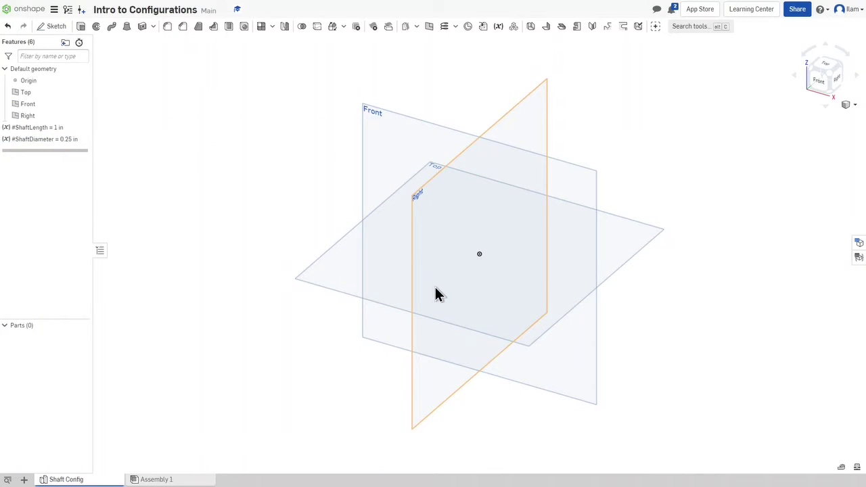
- Hide the default planes and sketch a circle about 1.45 in in diameter on the Front plane, centred on the origin
left_click(822, 86)
left_click(361, 222)
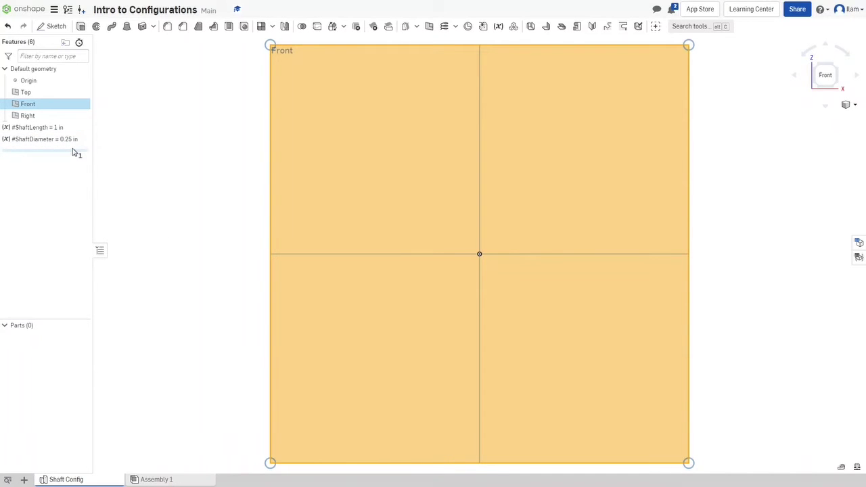
right_click_drag(512, 244, 486, 252)
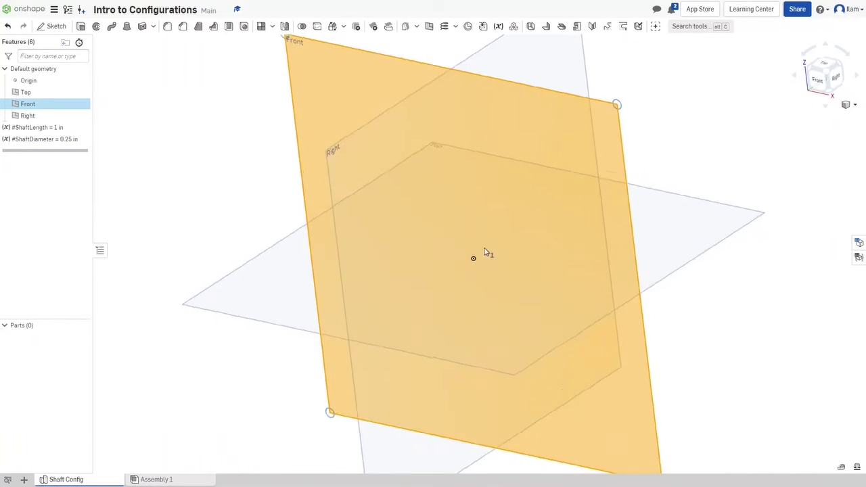
key("n")
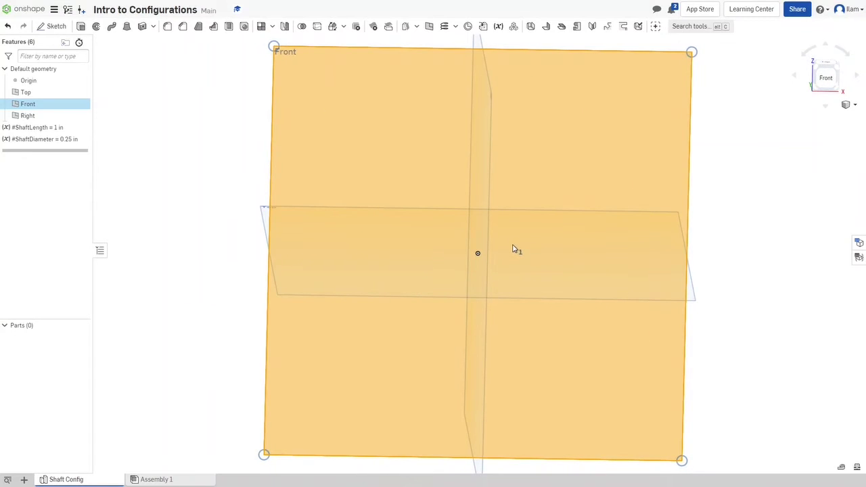
key("shift+s")
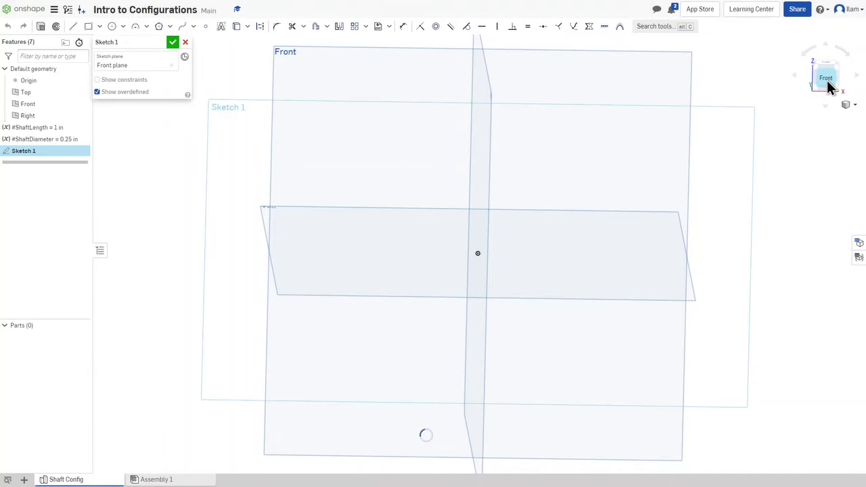
left_click(827, 80)
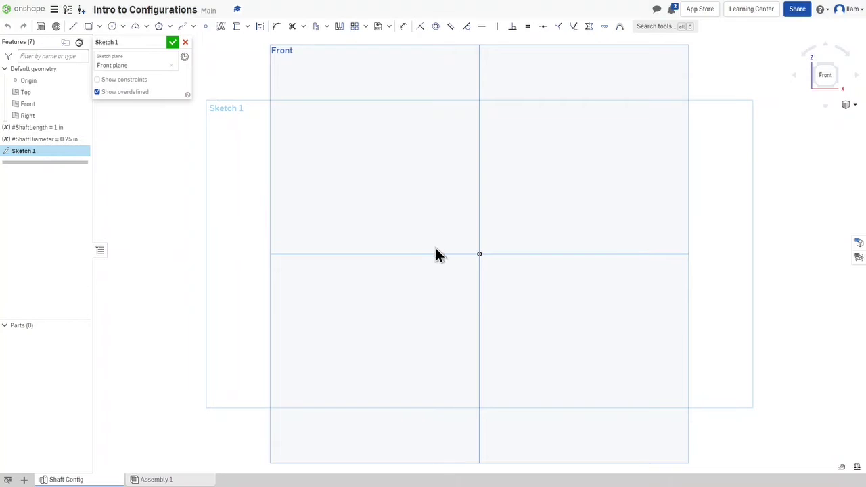
key("c")
key("p")
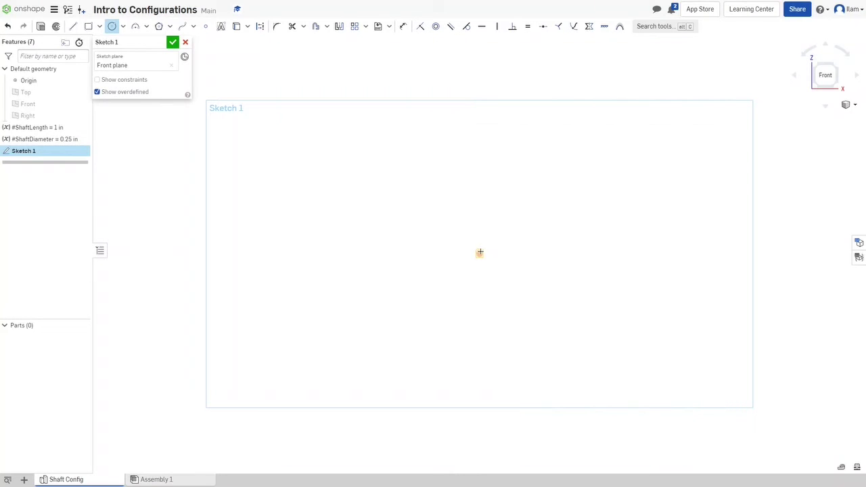
left_click(480, 253)
left_click(501, 210)
- Dimension the circle's diameter and set it to the variable #ShaftDiameter
key("d")
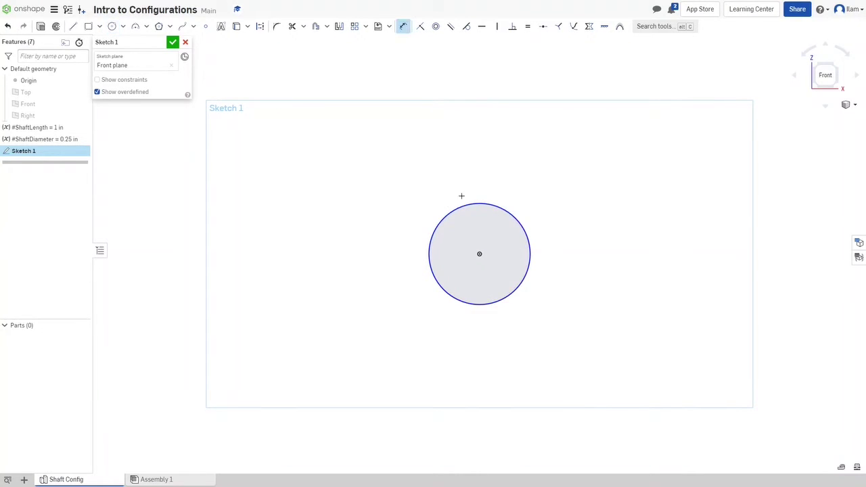
left_click(507, 207)
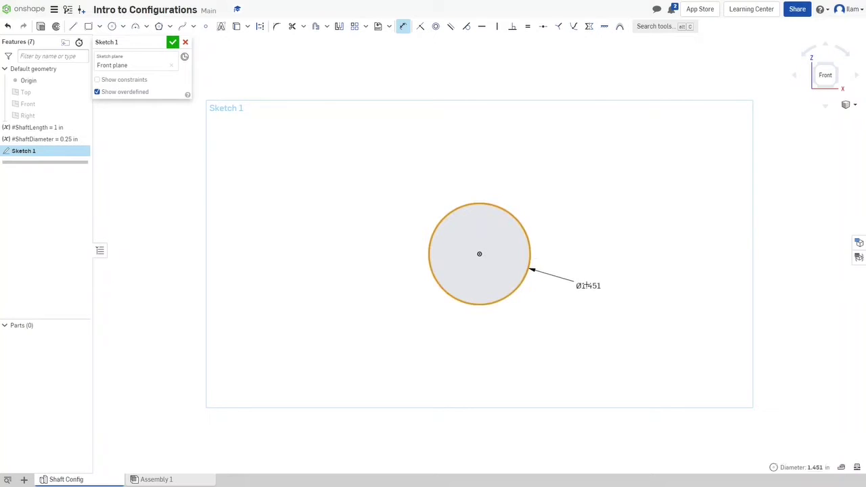
left_click(587, 285)
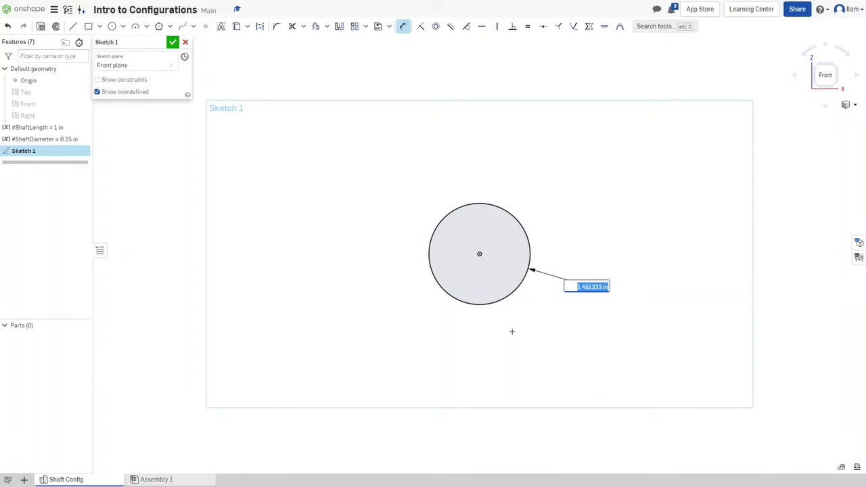
type("shaft")
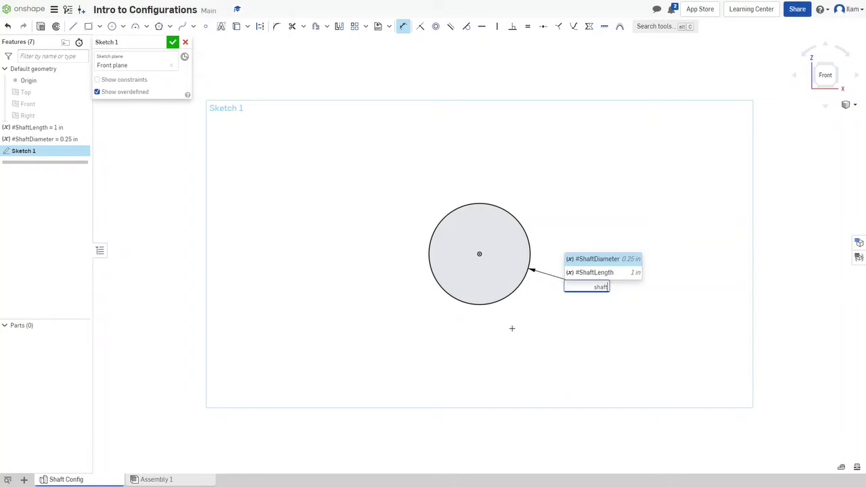
key("Return")
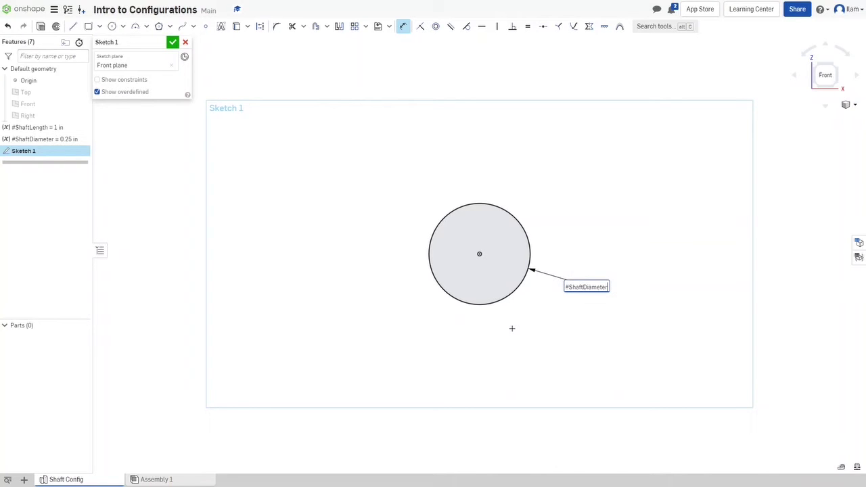
key("Return")
- Extrude the circle as a new solid with a blind depth set to the variable #ShaftLength
scroll(481, 237, "up", 3)
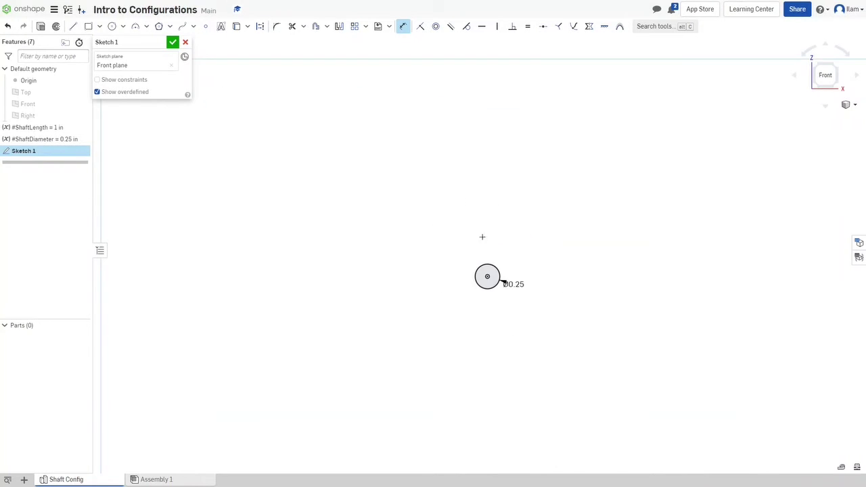
scroll(520, 316, "up", 2)
middle_click_drag(409, 211, 482, 287)
scroll(484, 286, "up", 1)
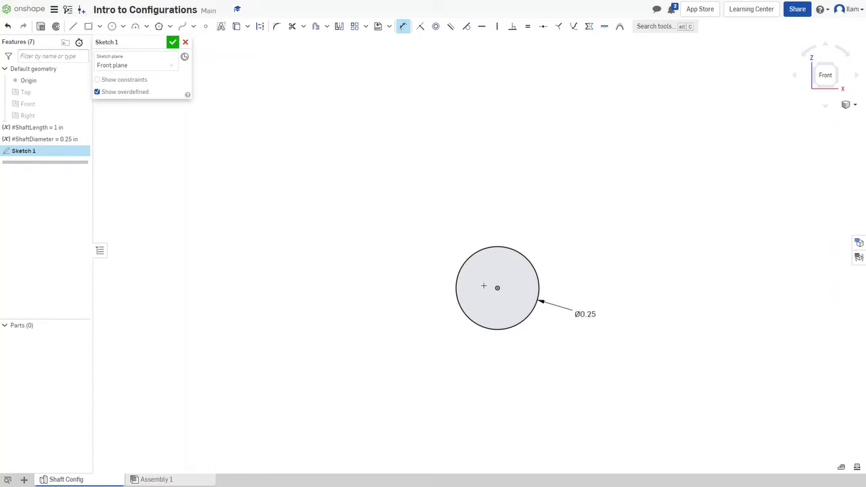
middle_click_drag(484, 337, 410, 303)
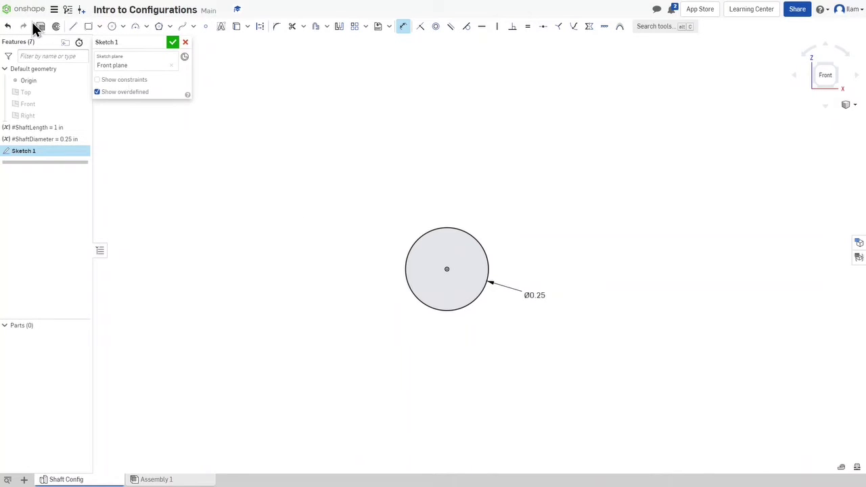
key("shift+e")
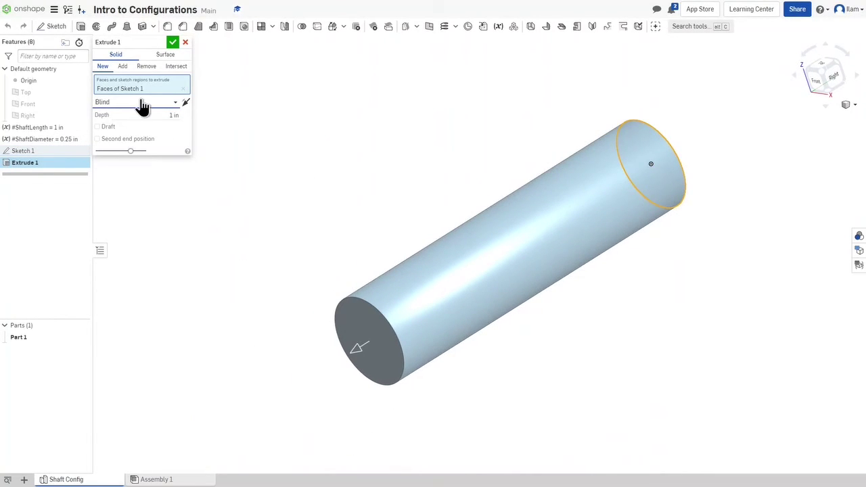
scroll(478, 289, "down", 3)
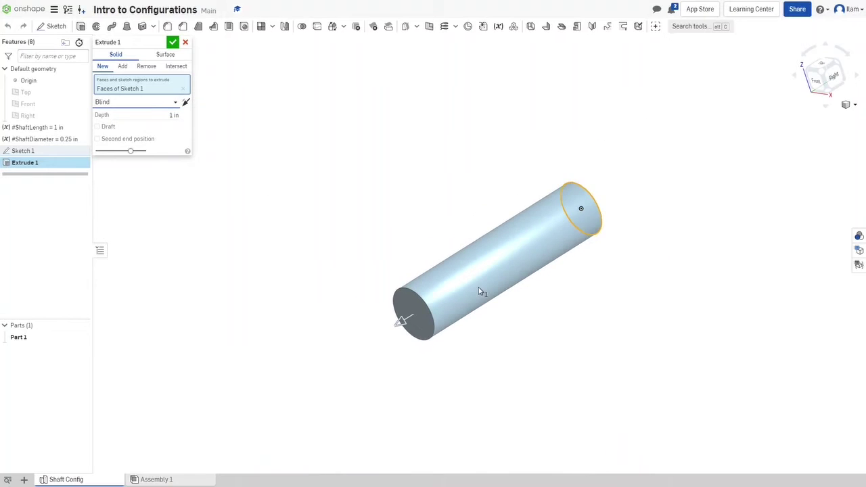
left_click(148, 115)
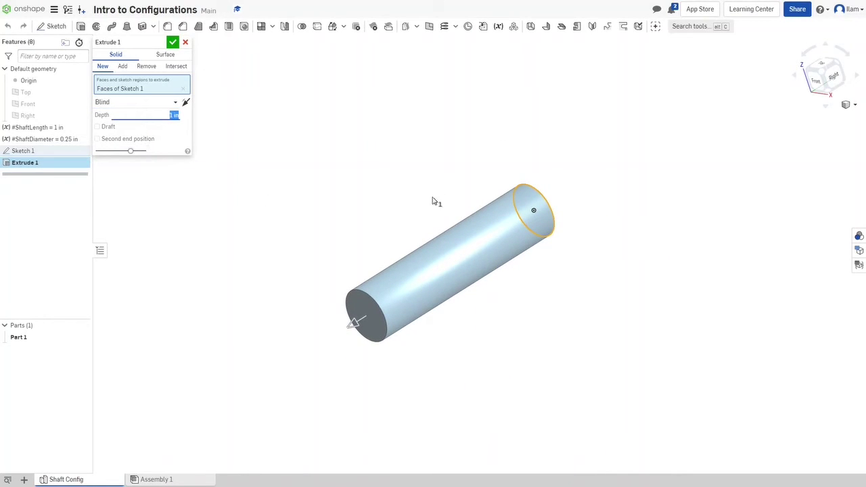
type("shaft")
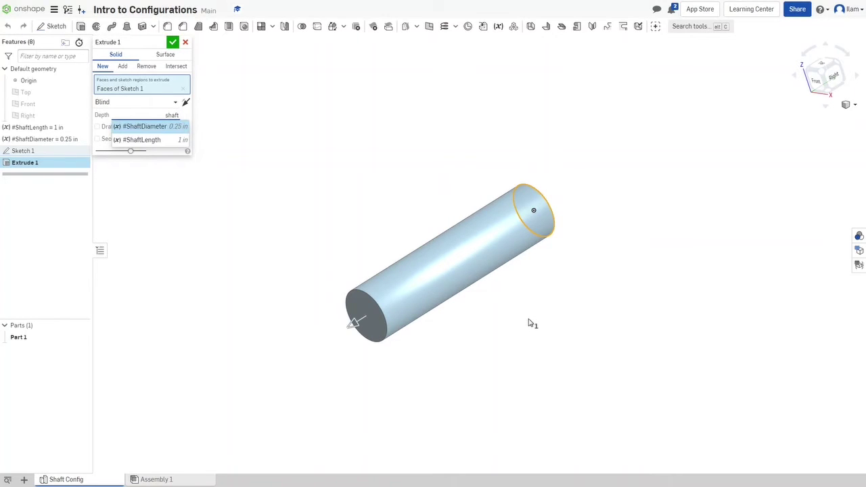
key("Down")
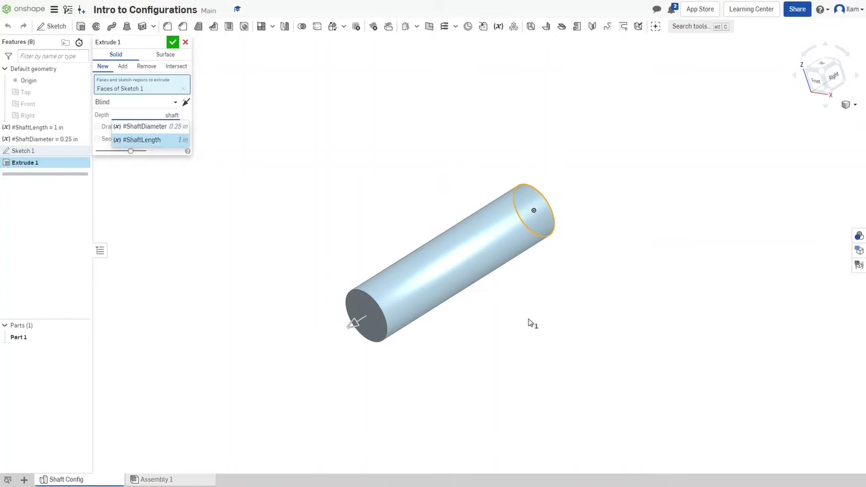
key("Return")
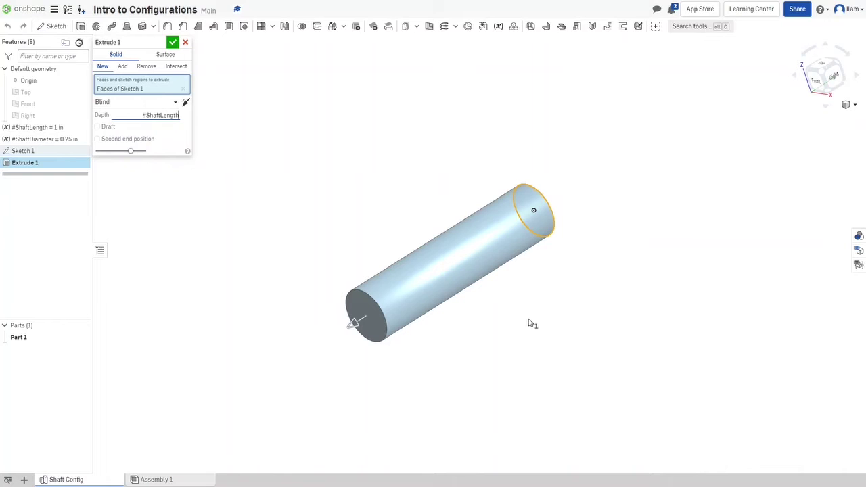
key("Return")
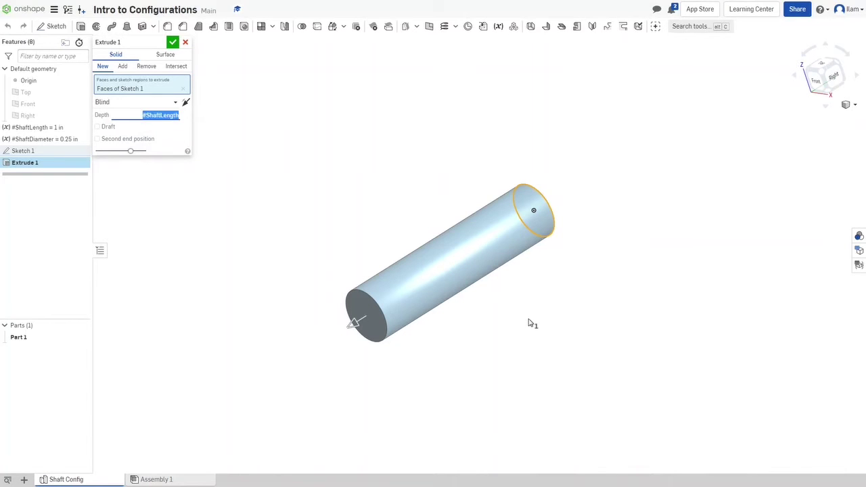
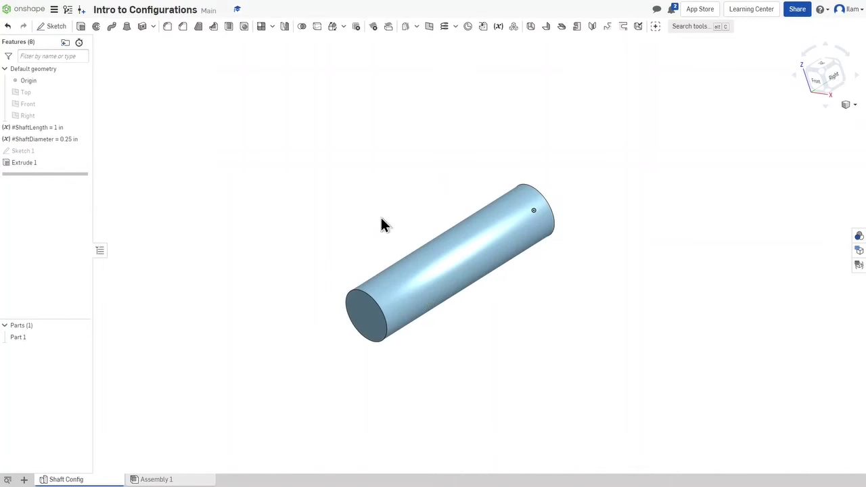
- Rename the extruded part as Shaft
scroll(455, 250, "up", 1)
middle_click_drag(455, 250, 415, 270)
right_click_drag(397, 317, 340, 342)
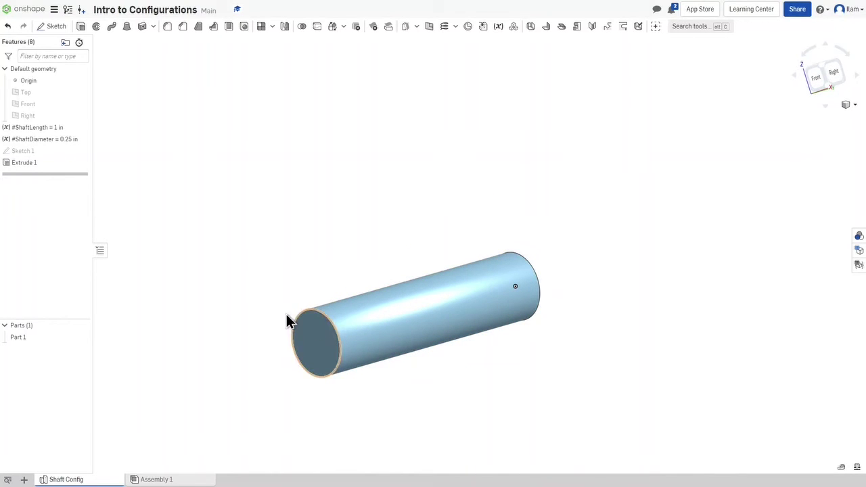
right_click(47, 341)
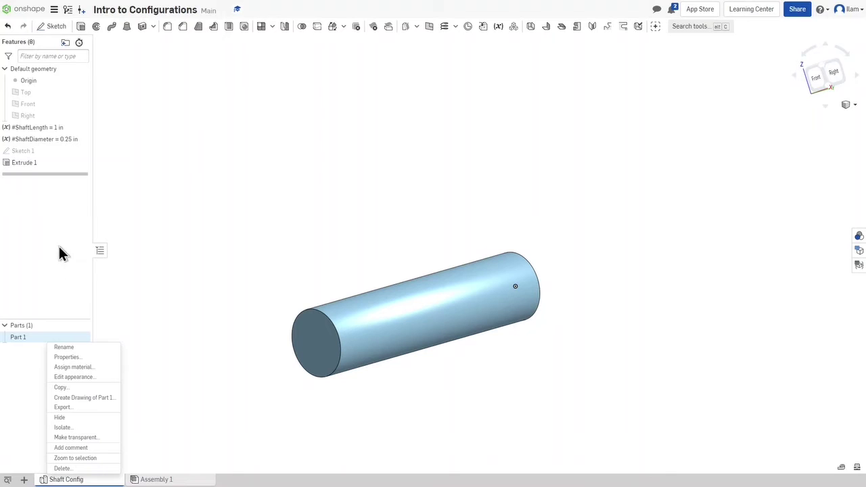
left_click(69, 347)
type("Shaft")
key("Return")
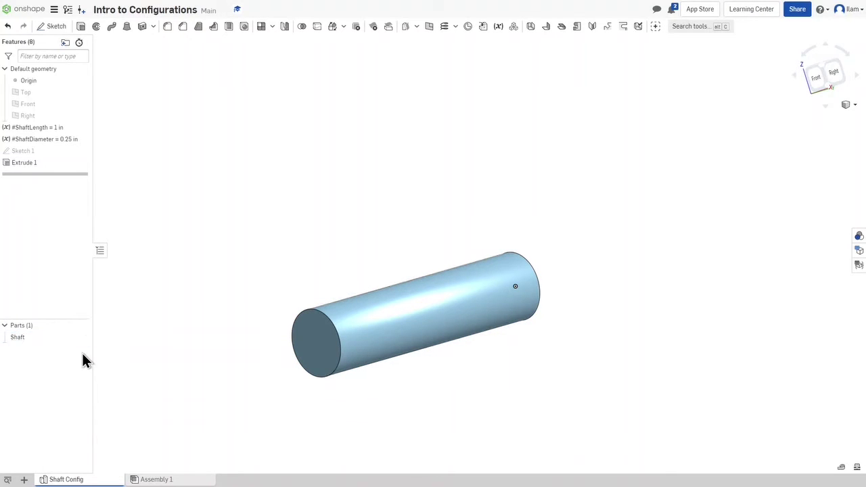
- Change the Shaft part's appearance to the grey colour 7F7F7F
right_click(38, 336)
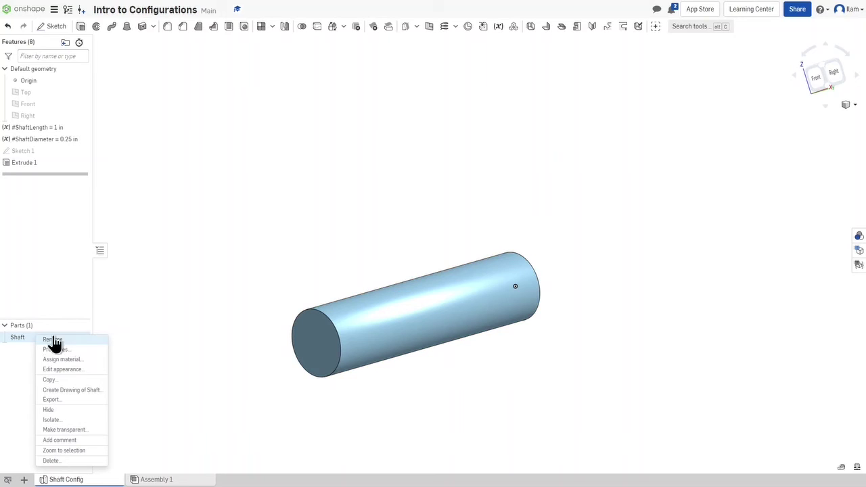
left_click(84, 379)
left_click(175, 326)
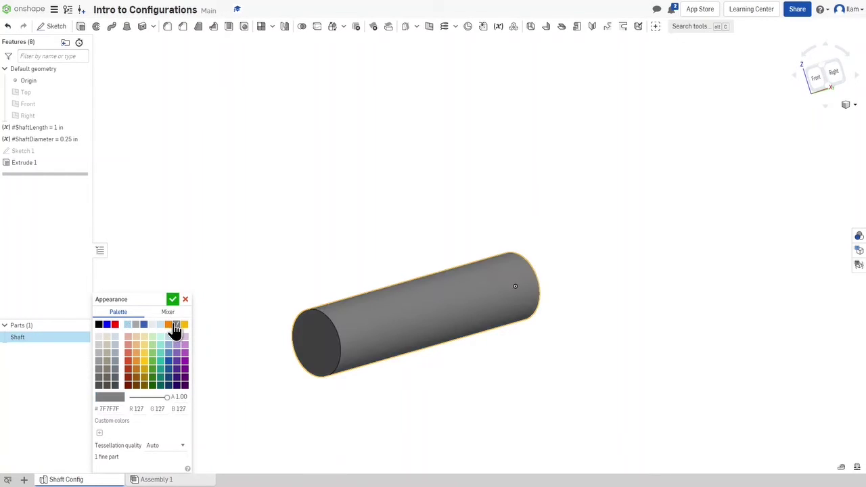
left_click(172, 299)
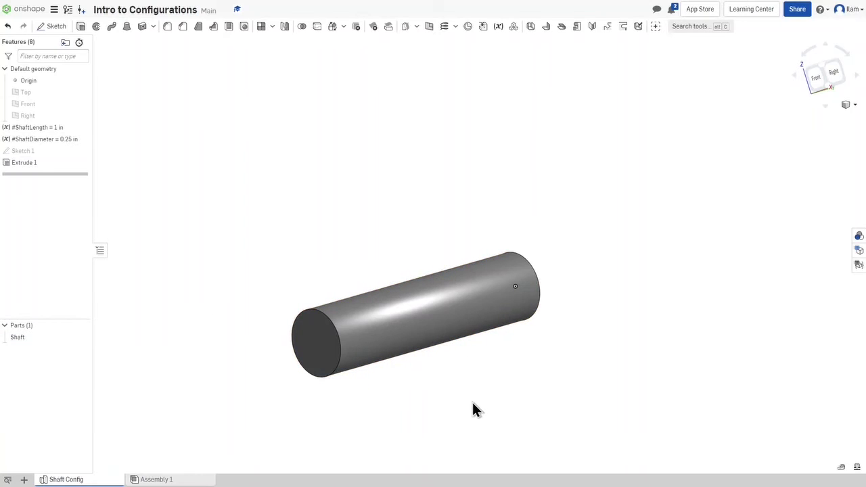
- Start a sketch on the shaft's front end face and draw a horizontal chord line about 0.222 in long across its upper part
key("shift+7")
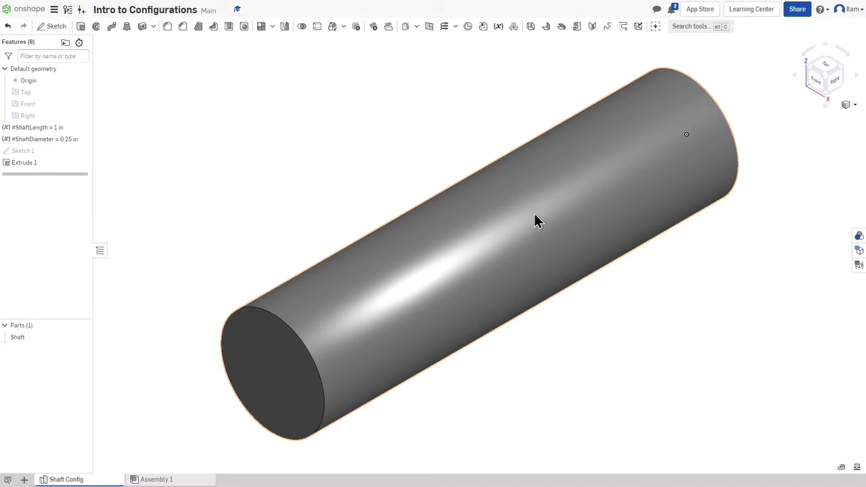
right_click_drag(257, 294, 323, 265)
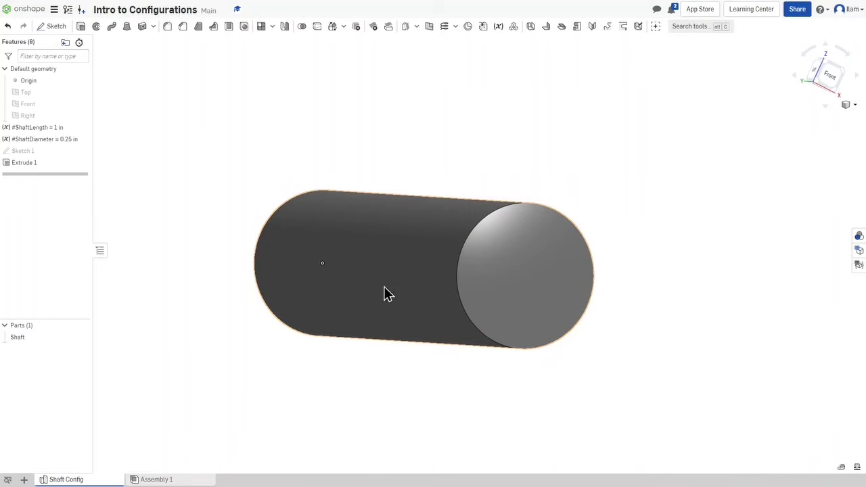
left_click(828, 75)
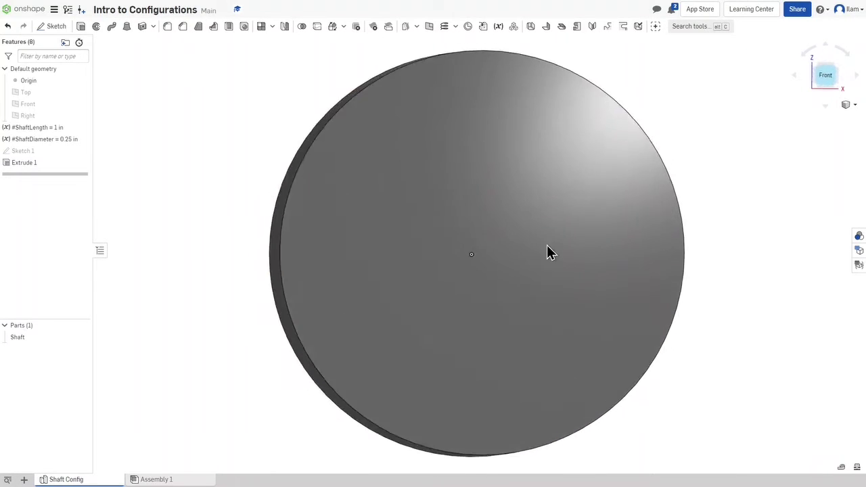
scroll(521, 270, "down", 2)
right_click_drag(481, 274, 473, 275)
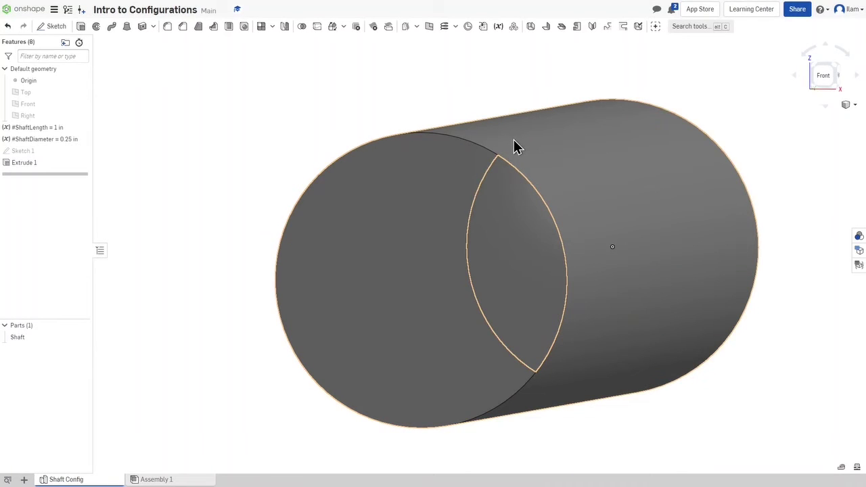
scroll(388, 182, "down", 3)
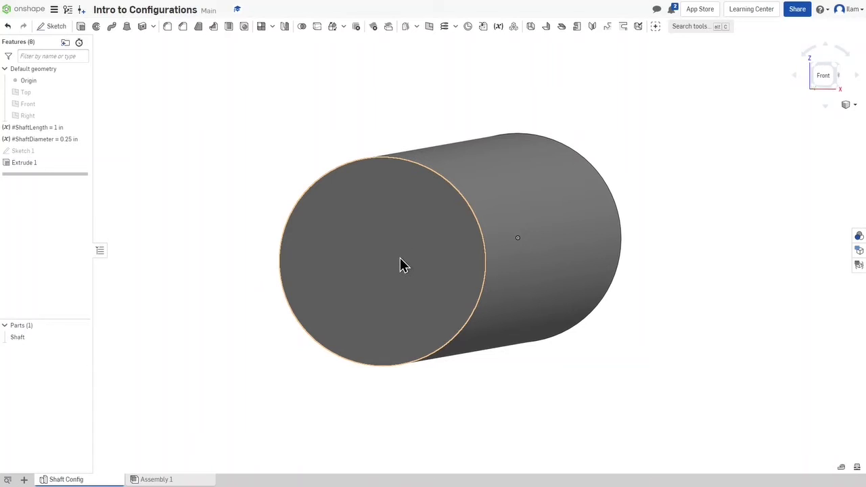
left_click(452, 234)
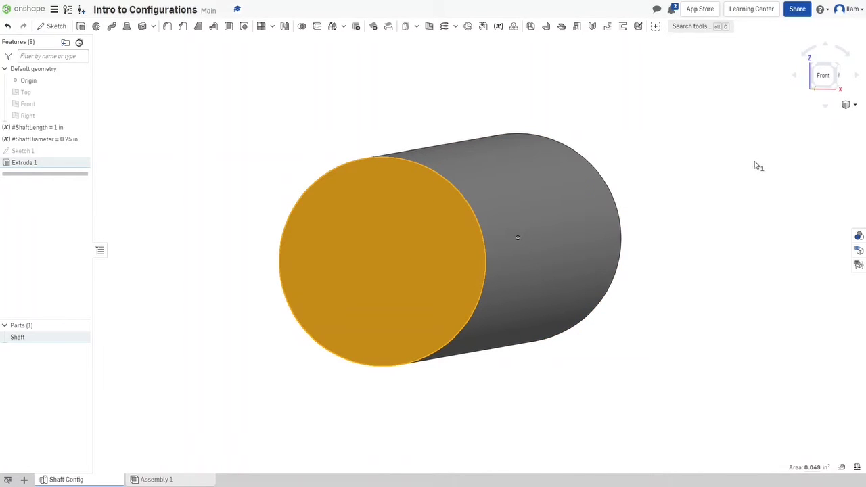
key("shift+s")
left_click(822, 76)
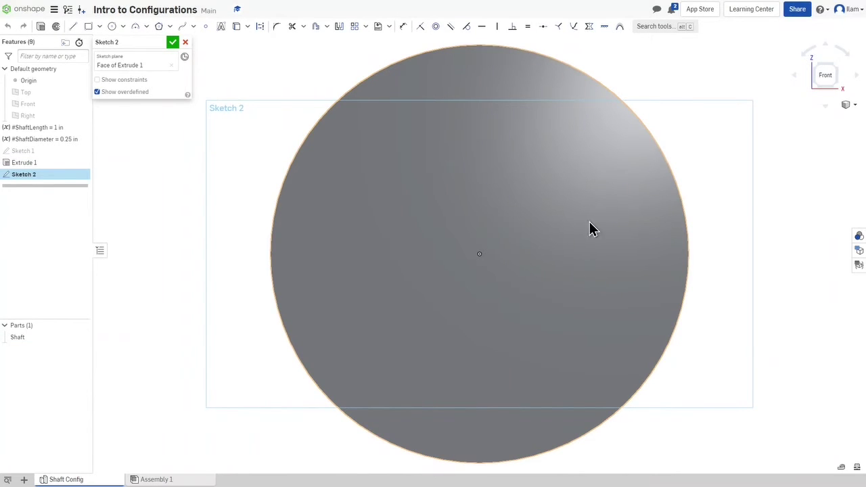
middle_click_drag(589, 228, 624, 276)
key("l")
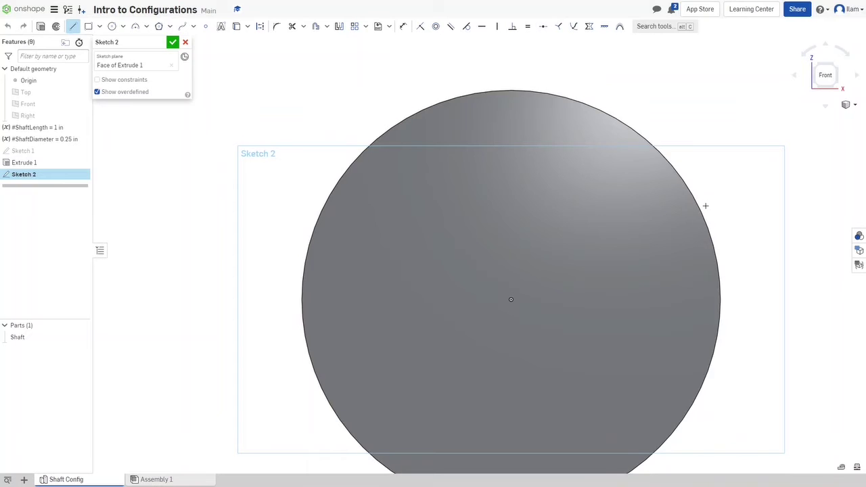
mouse_move(697, 203)
left_mouse_down()
mouse_move(353, 191)
mouse_move(324, 203)
left_mouse_up()
key("Escape")
- Close the profile with a three-point arc joining the chord's endpoints along the upper edge of the circular face
key("a")
left_click(324, 203)
left_click(697, 203)
left_click(499, 79)
key("Escape")
- Dimension the chord's height from the circle's lowest point, set it to a multiple of #ShaftDiameter giving 0.225 in, and finish the sketch
right_click_drag(511, 308, 479, 218)
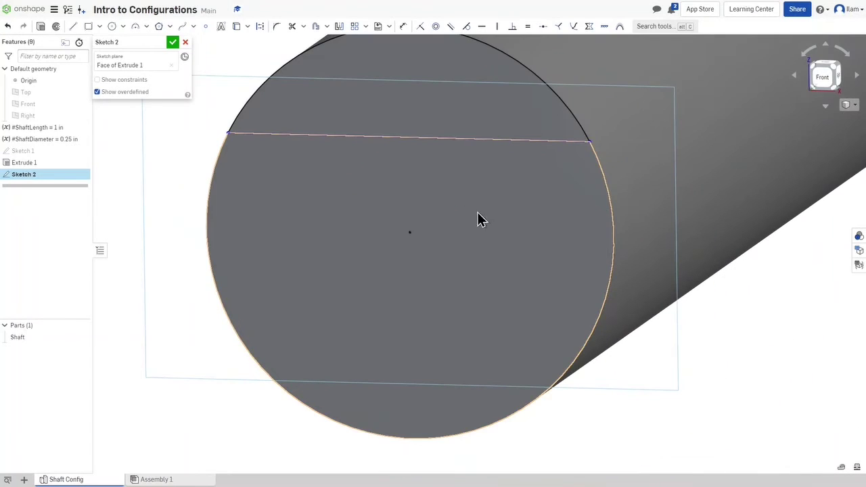
left_click(420, 139)
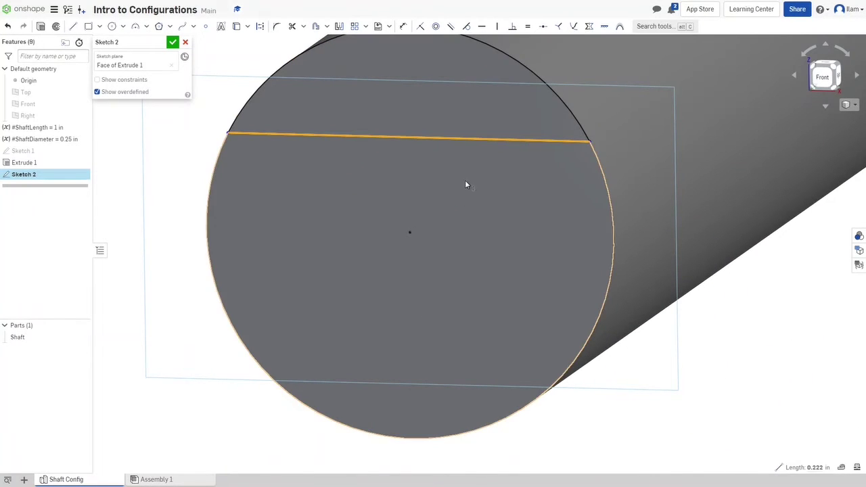
left_click(201, 371)
key("u")
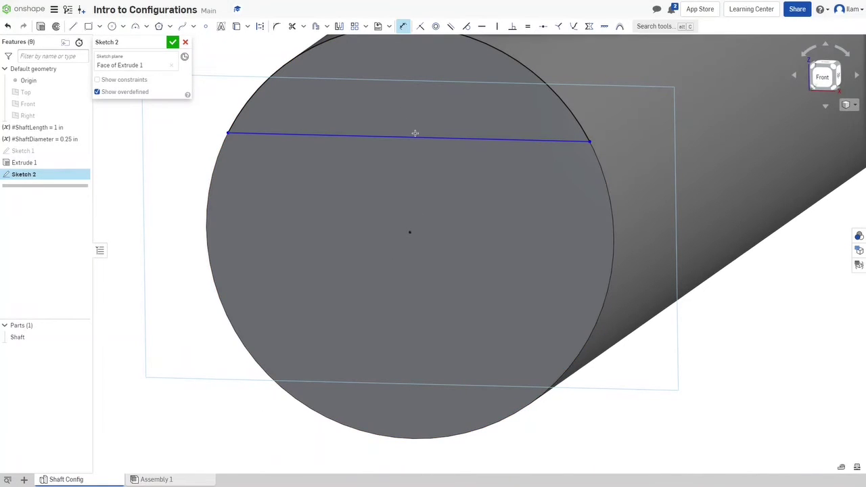
left_click(423, 141)
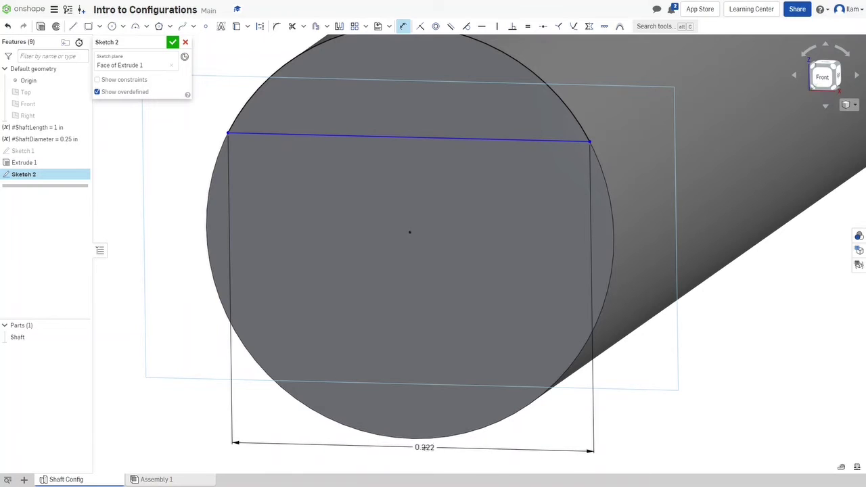
left_click(420, 438)
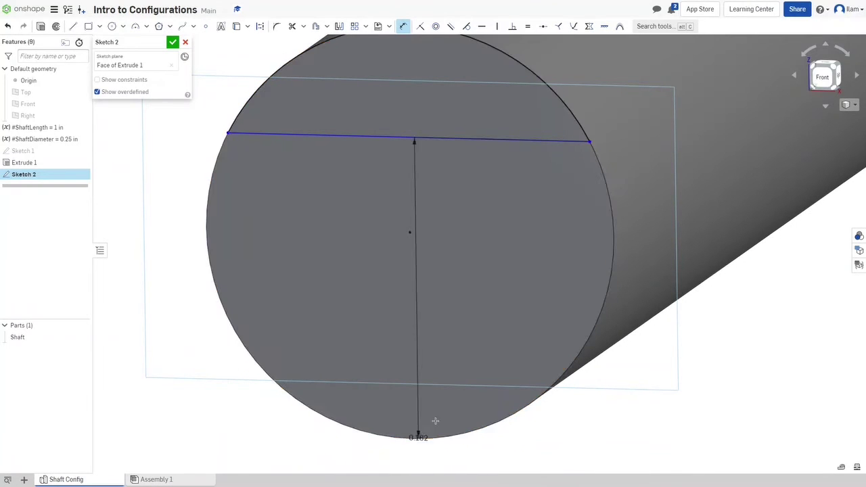
left_click(733, 318)
mouse_move(672, 311)
middle_mouse_down()
mouse_move(554, 286)
mouse_move(498, 261)
middle_mouse_up()
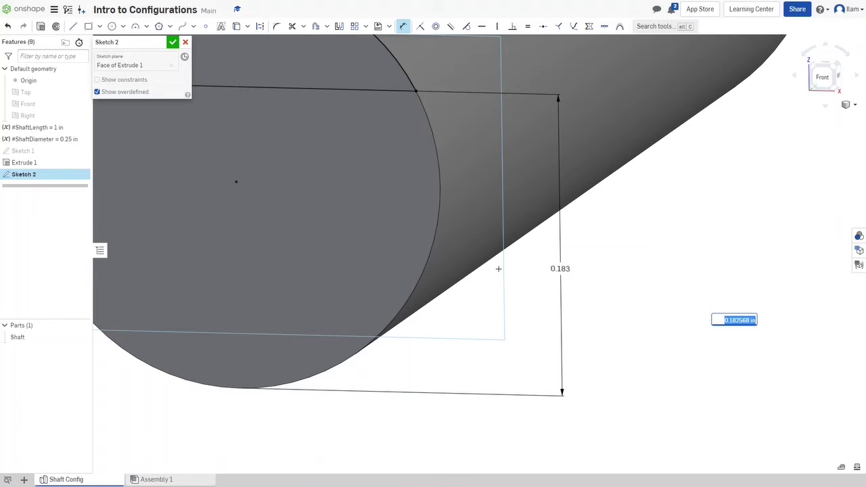
type("sh")
key("Return")
type("*")
key("Return")
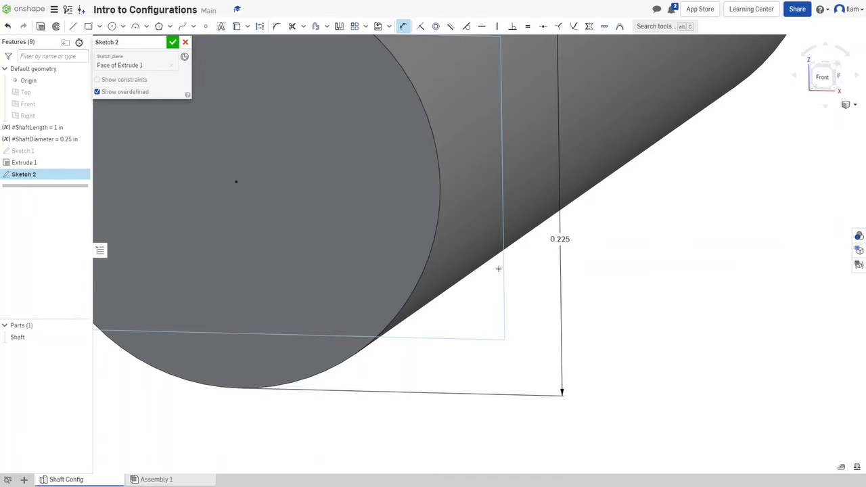
scroll(468, 225, "down", 5)
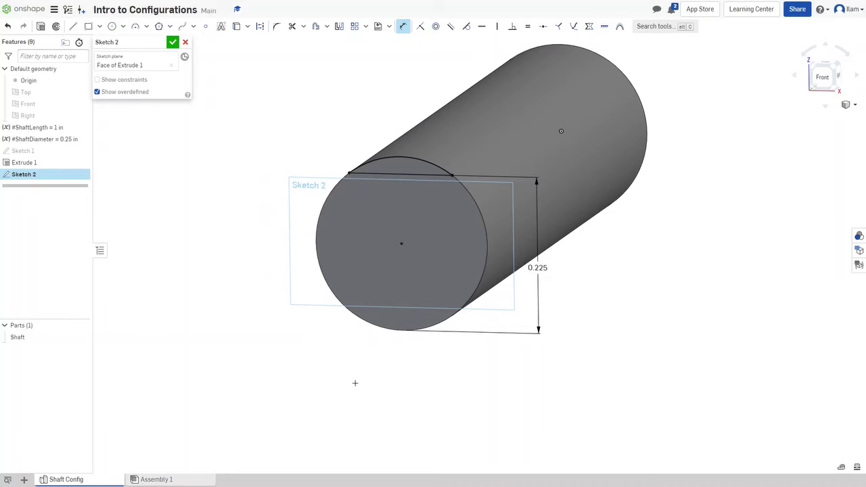
left_click(173, 42)
- Cut the flat along the shaft by extruding the chord profile as a Remove operation with the end type Through all
double_click(26, 175)
key("shift+e")
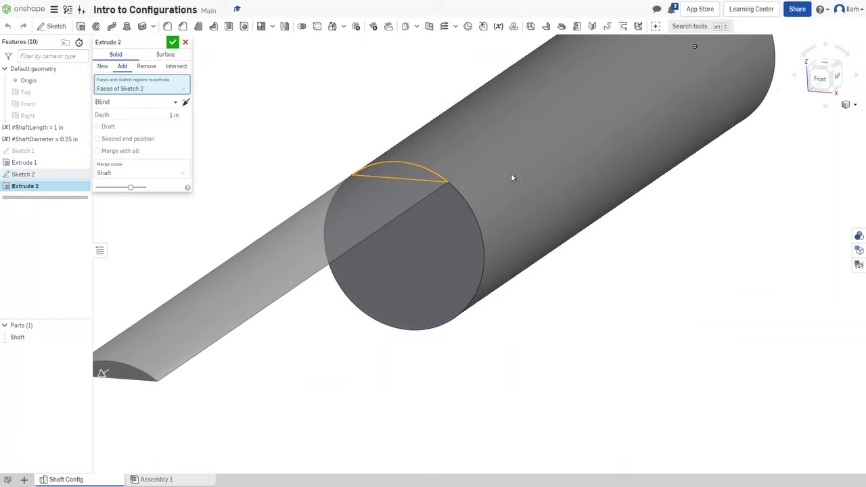
left_click(146, 67)
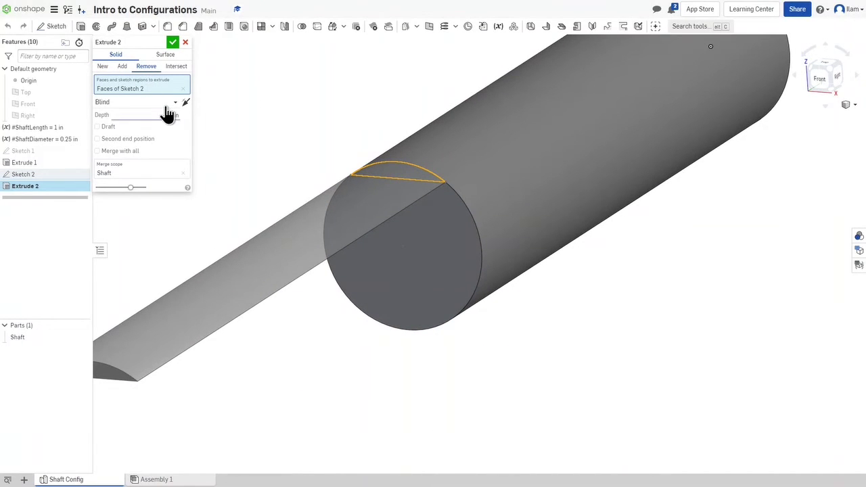
left_click(169, 103)
left_click(155, 188)
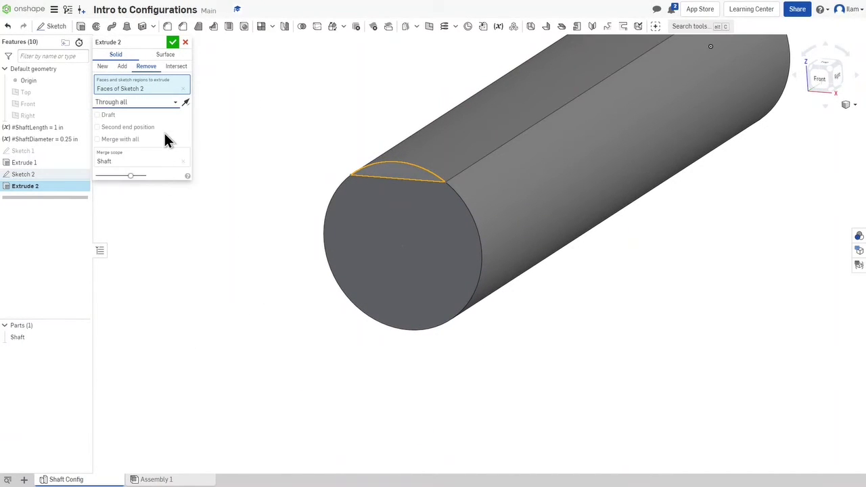
key("Return")
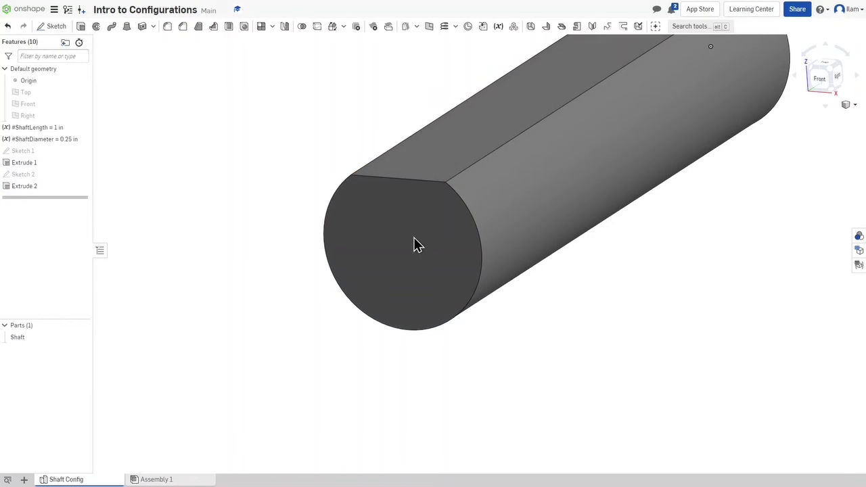
scroll(384, 303, "down", 5)
right_click_drag(384, 303, 382, 281)
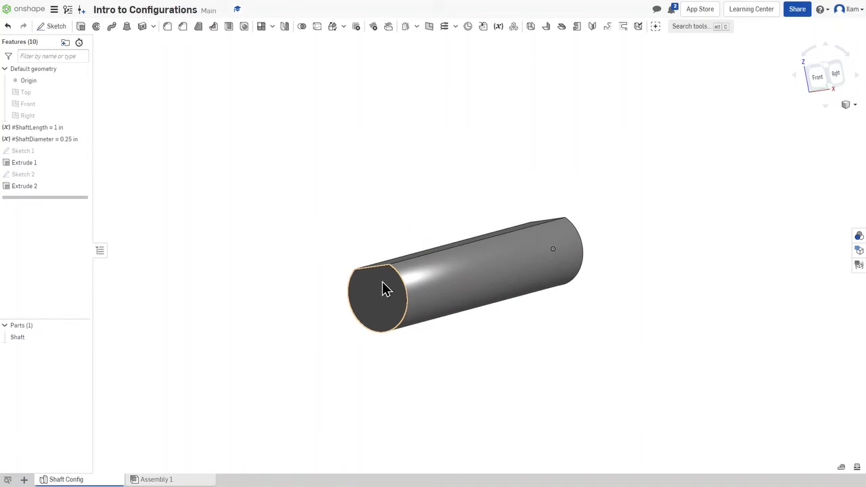
scroll(376, 287, "up", 5)
left_click(266, 330)
left_click(267, 329)
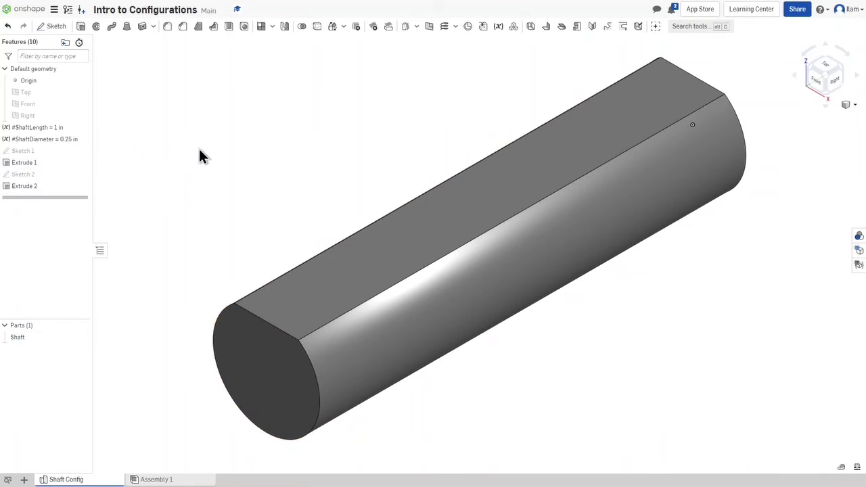
left_click(38, 126)
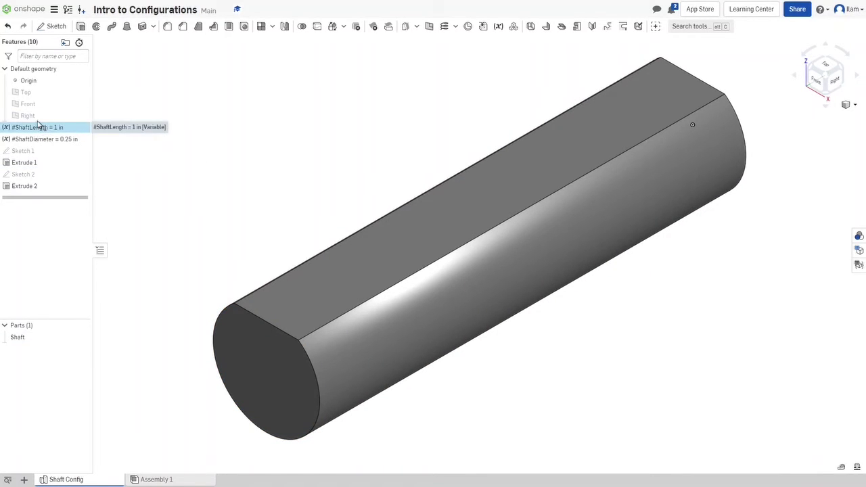
double_click(39, 127)
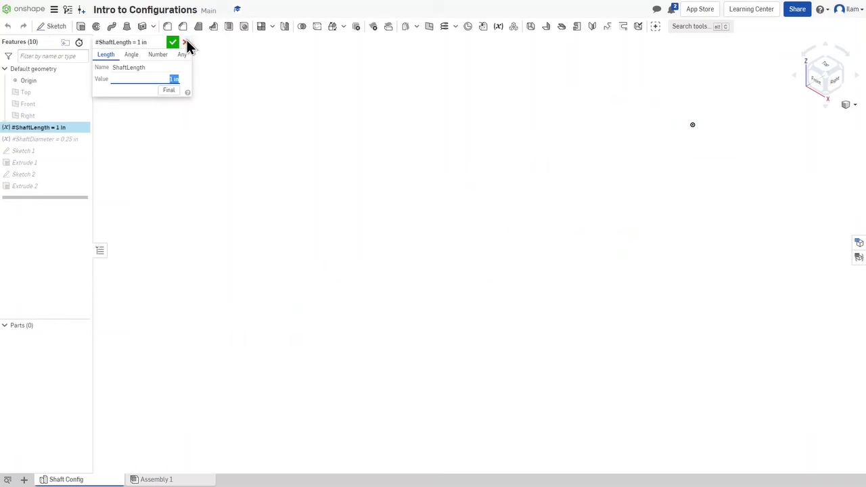
left_click(185, 43)
- Set the ShaftDiameter variable to 0.5 in to test the model, and restore it to 0.25 in
double_click(35, 140)
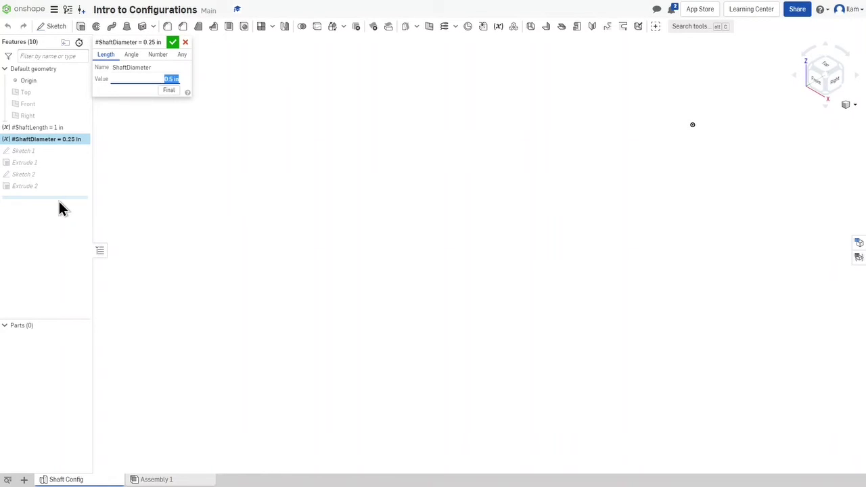
key("Return")
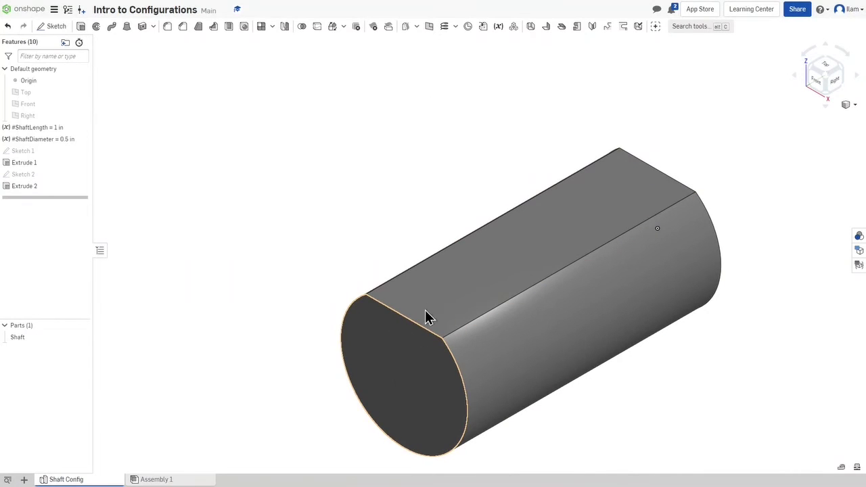
middle_click_drag(511, 363, 410, 353)
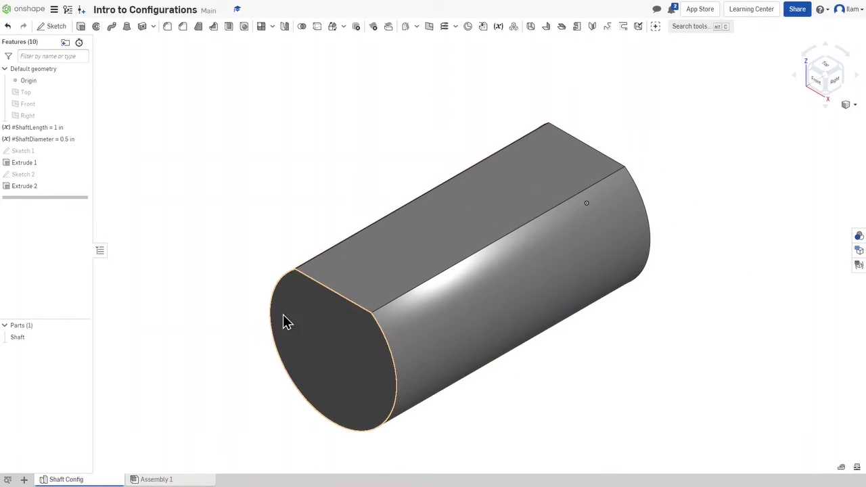
double_click(23, 127)
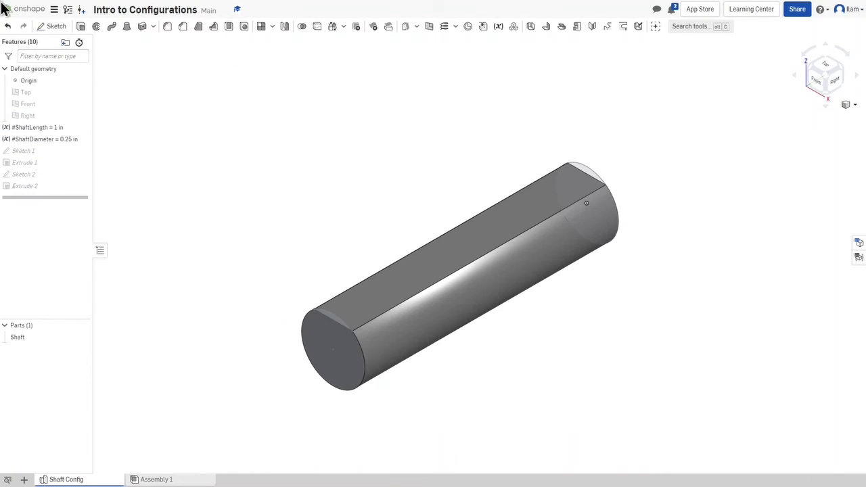
key("f")
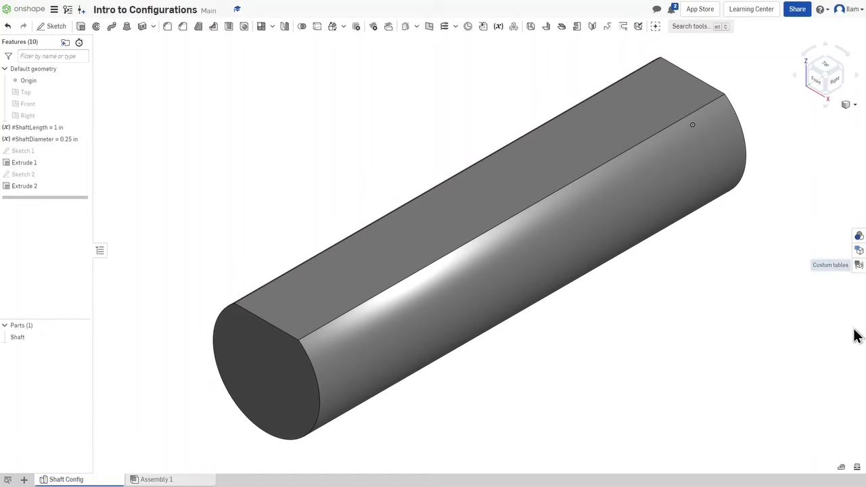
- Add a length-type configuration variable named Length to the Part Studio, with a default of 1 in and a minimum of 0.0001 in
left_click(858, 251)
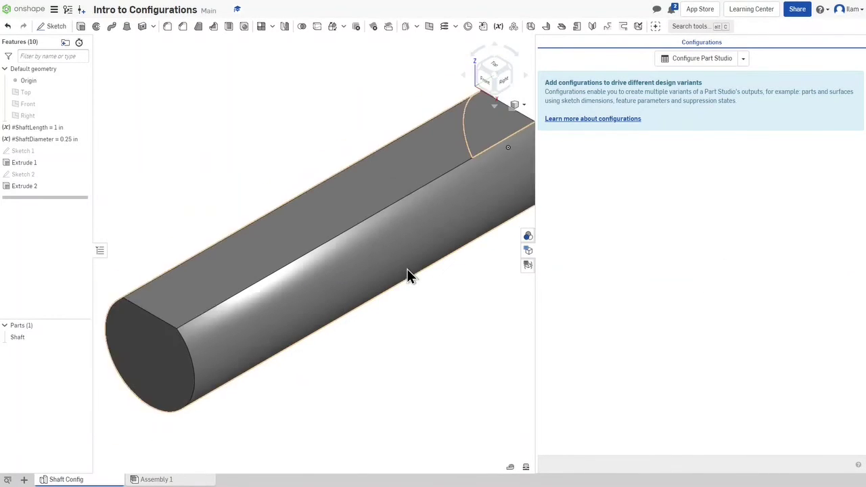
key("f")
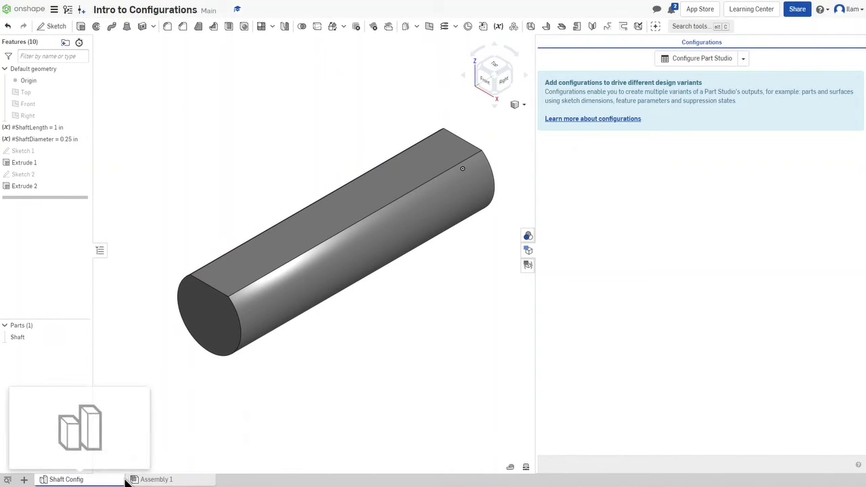
left_click(743, 59)
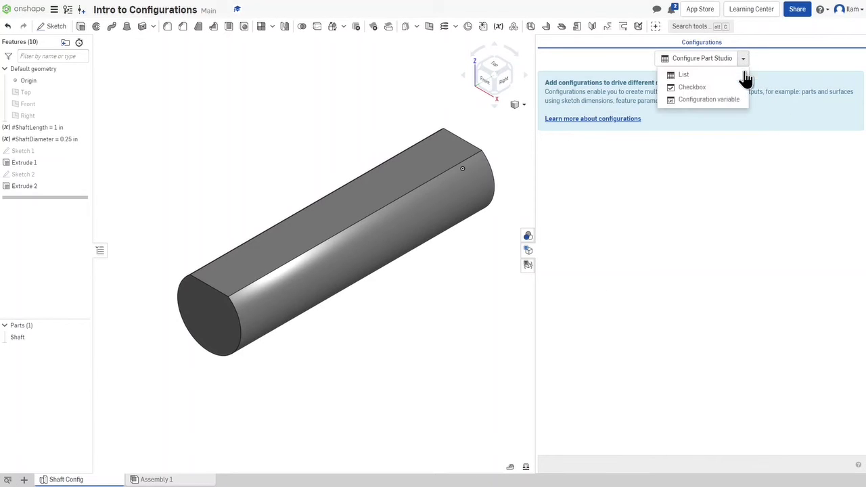
left_click(716, 102)
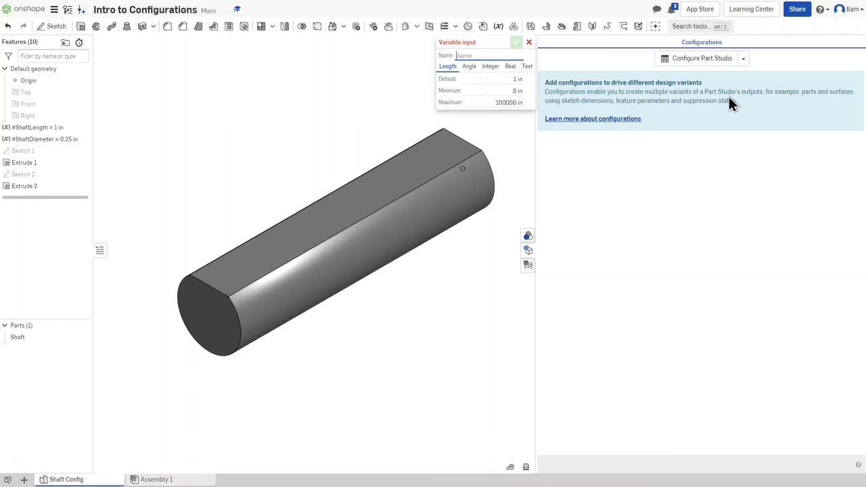
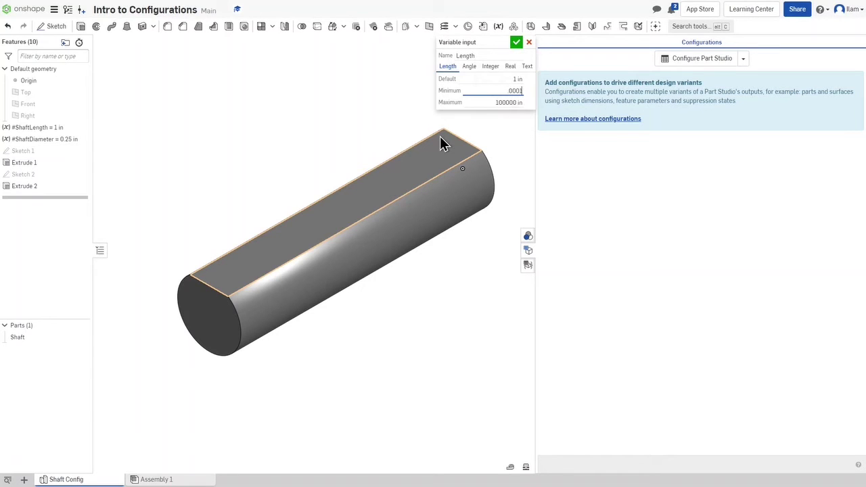
key("Return")
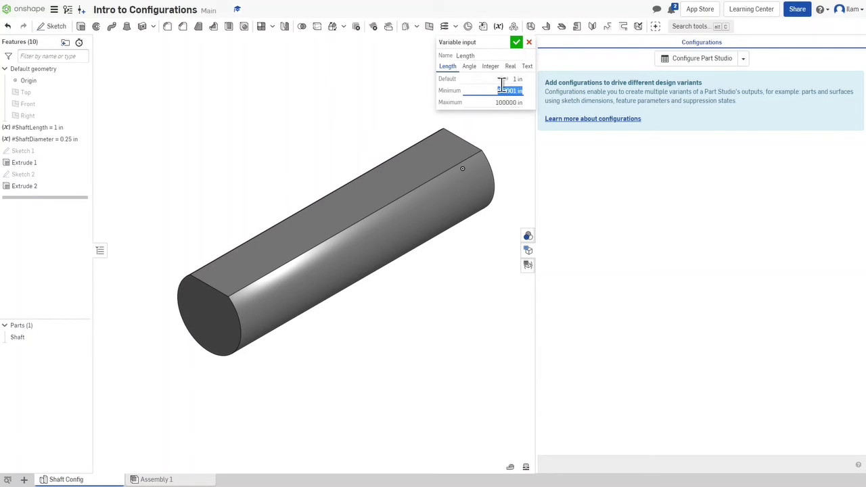
left_click(514, 43)
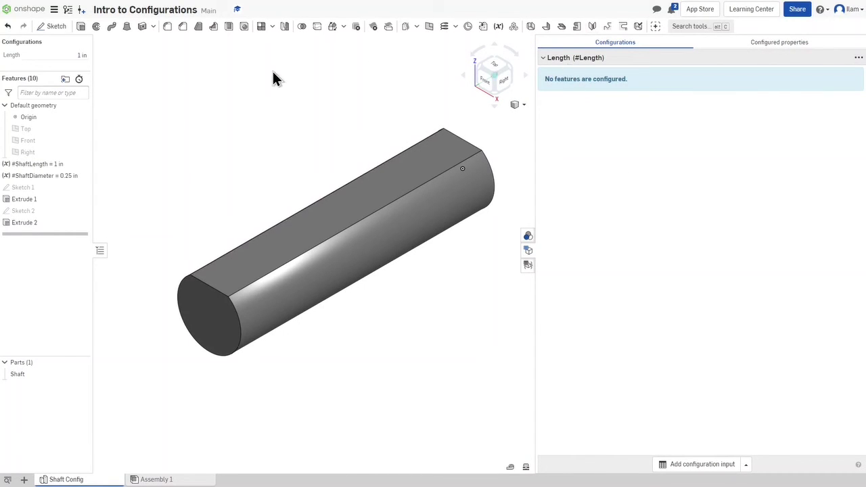
- Set the value of the ShaftLength variable to the configuration variable #Length
double_click(45, 163)
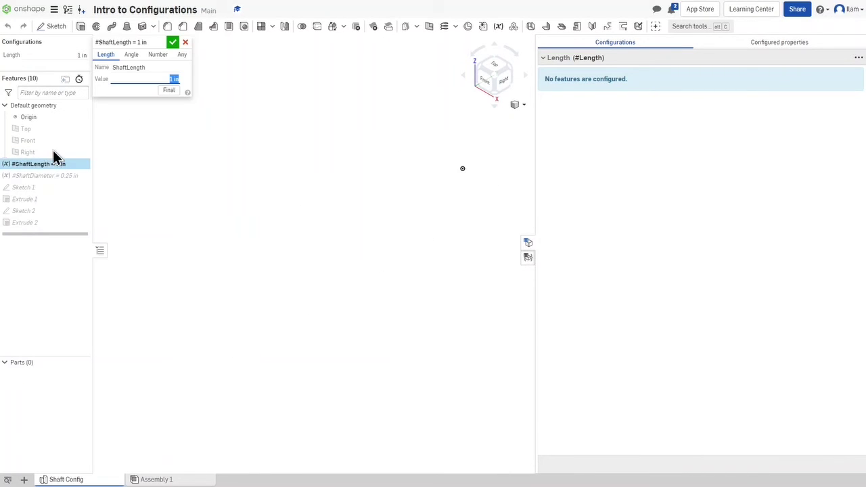
type("len")
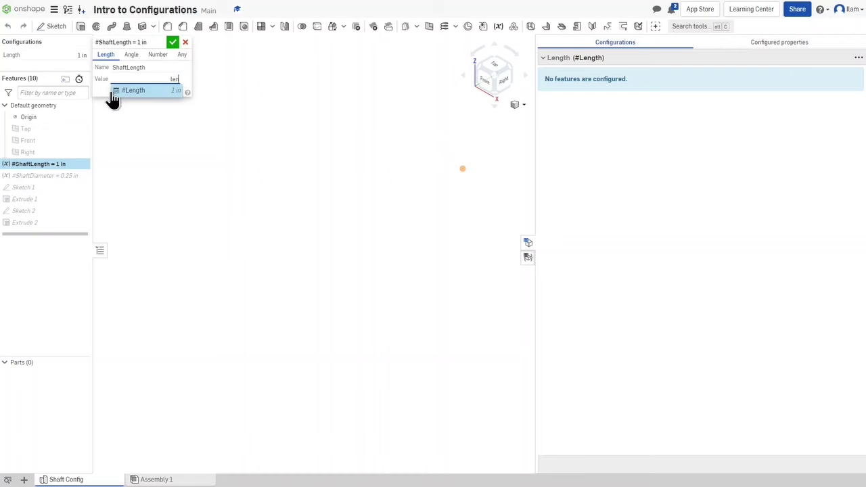
left_click(111, 92)
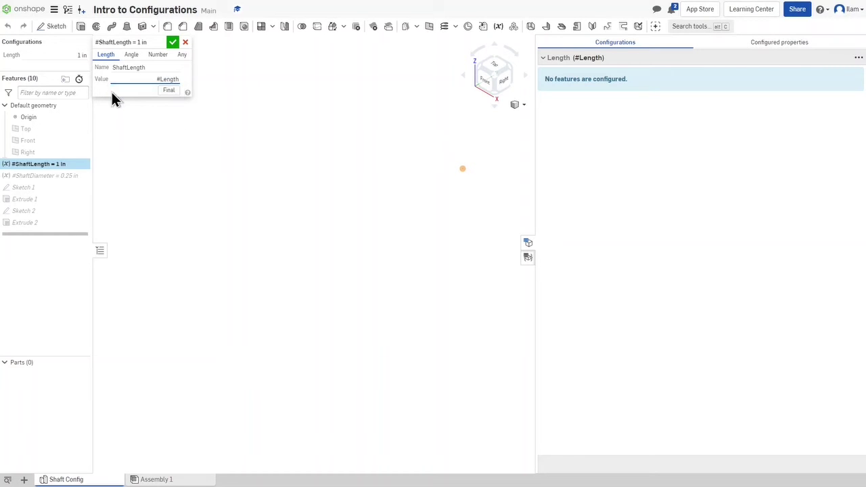
key("Return")
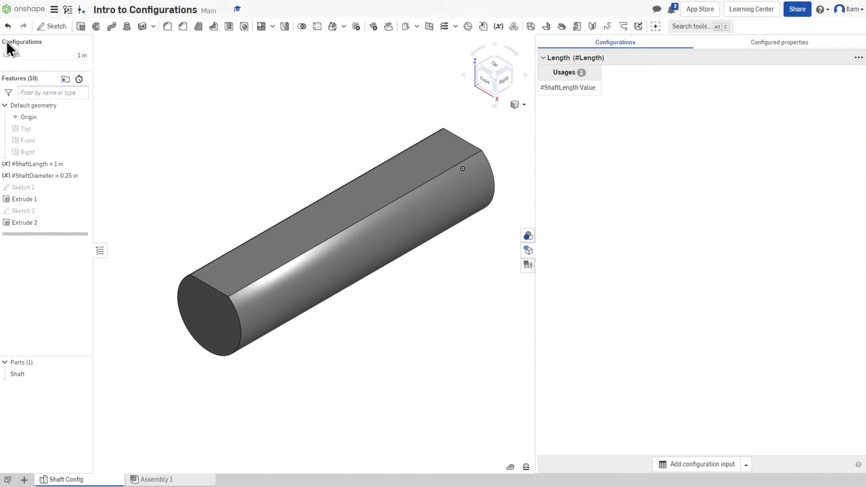
- Test the Length configuration input with 2 in and 0.5 in, and restore it to 1 in
left_click(60, 57)
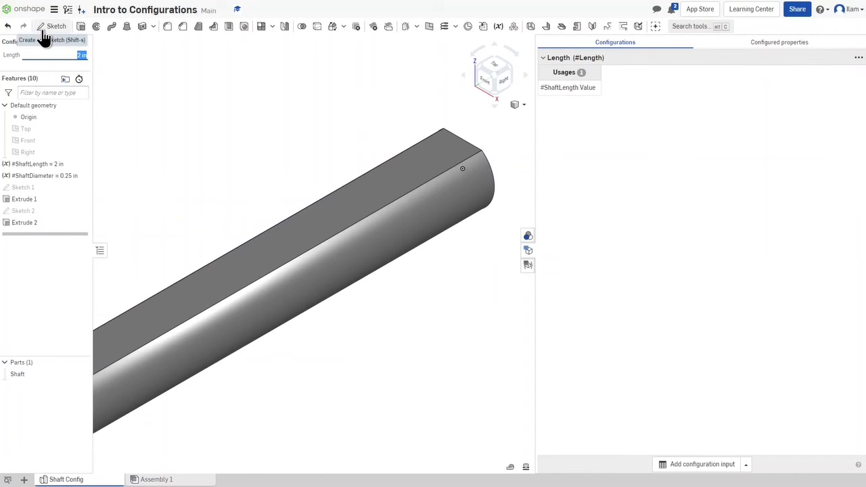
scroll(246, 278, "down", 3)
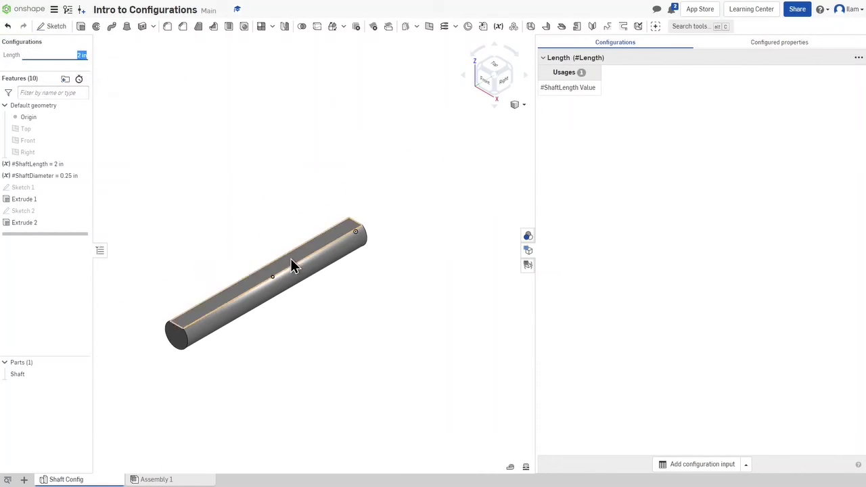
type("0.5")
key("Return")
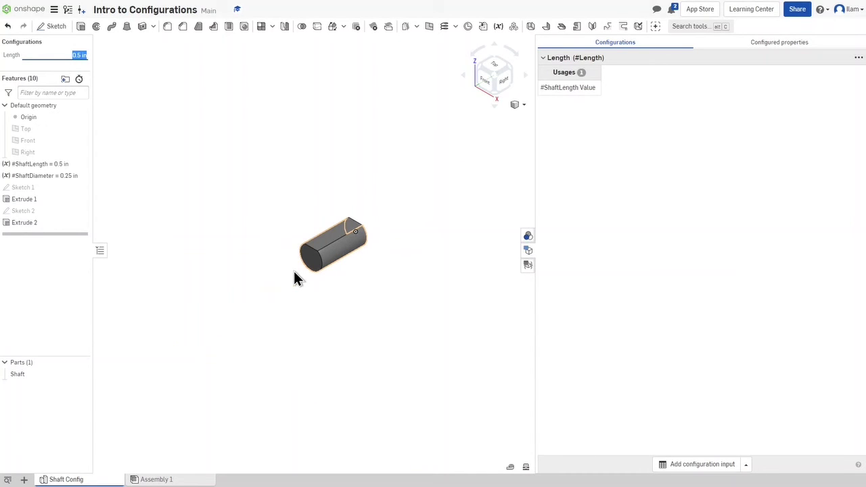
type("1")
key("Return")
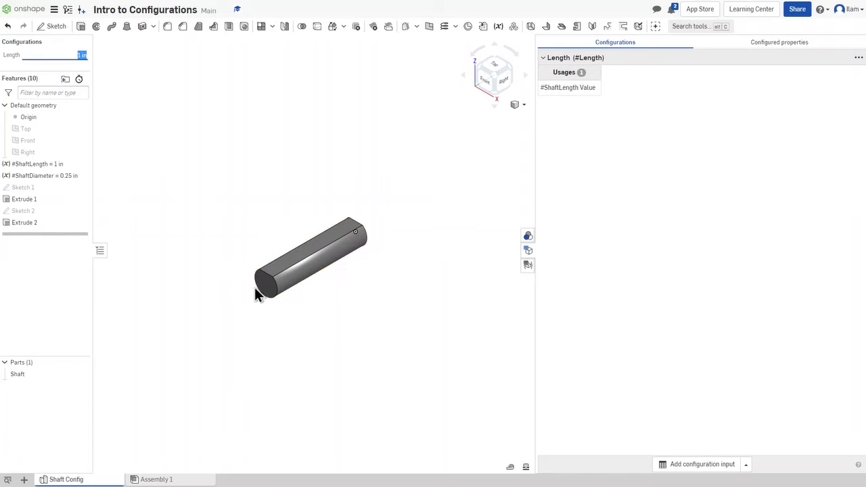
left_click(138, 71)
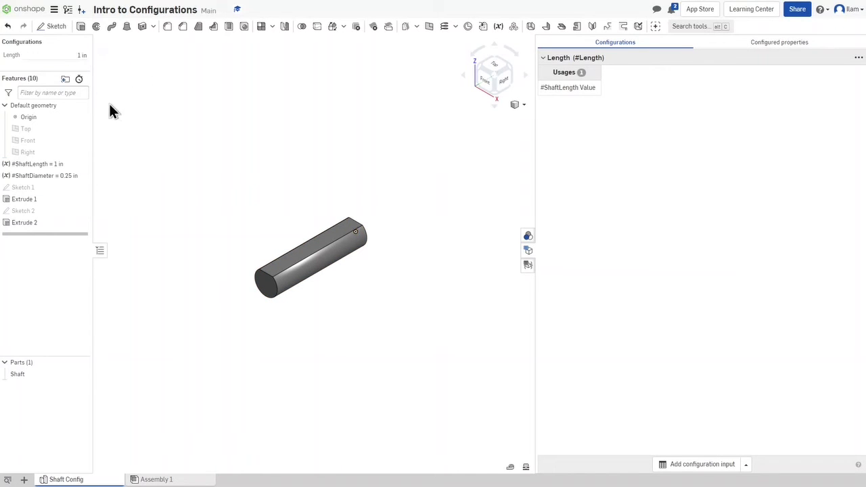
- Check which expression drives the ShaftLength variable, leaving its definition as it is
left_click(49, 164)
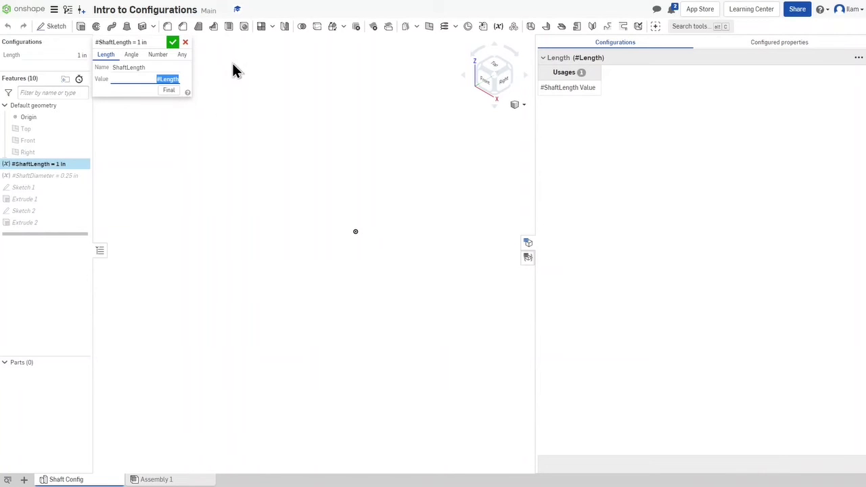
left_click(185, 42)
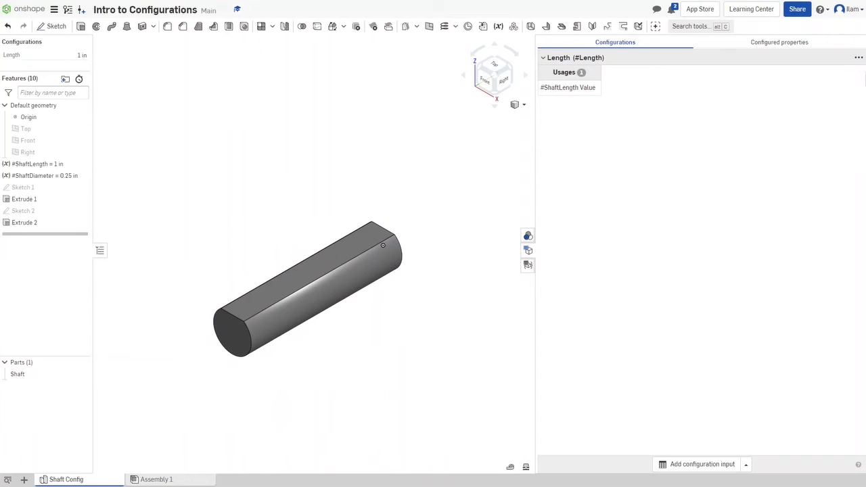
left_click(858, 58)
- Add a length-type configuration variable named Diameter, with a default of 0.25 in and a minimum of 0.0001 in
left_click(744, 467)
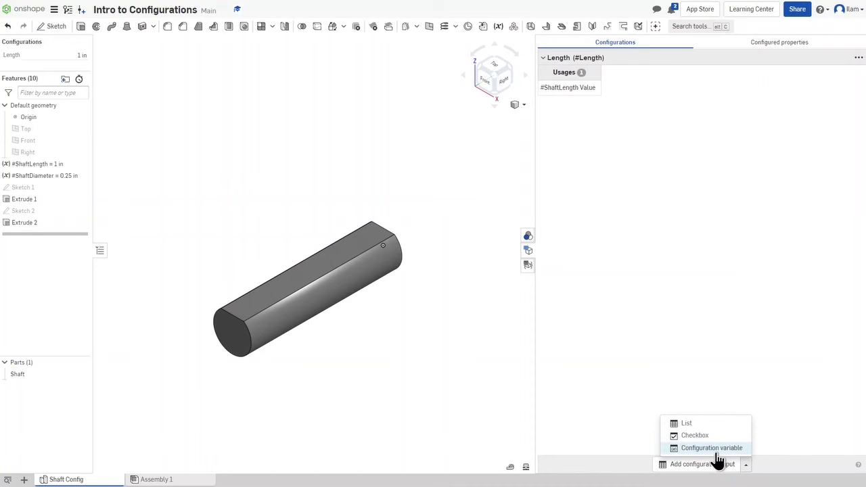
left_click(720, 448)
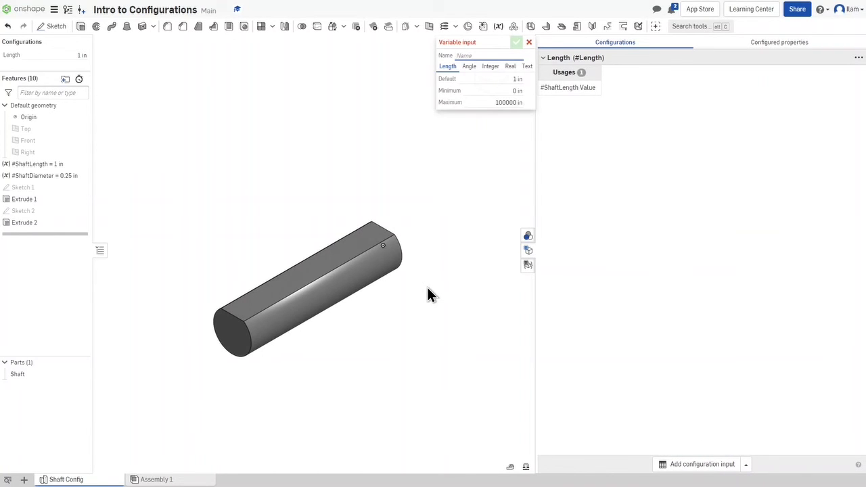
type("Diameter")
left_click(488, 79)
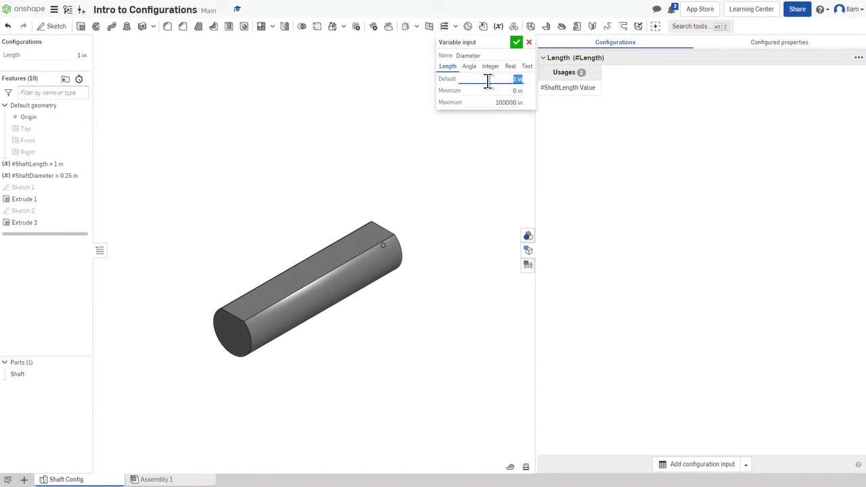
type(".25")
key("Tab")
type("0")
type(".0001")
left_click(514, 43)
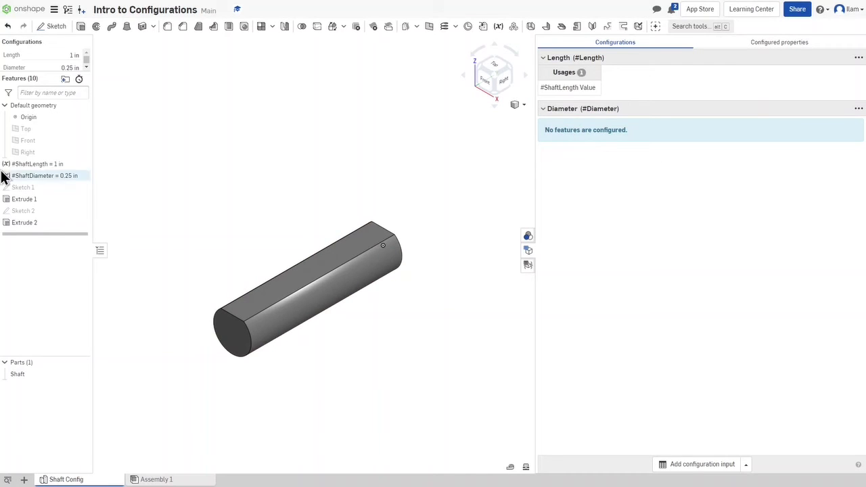
- Set the value of the ShaftDiameter variable to the configuration variable #Diameter
double_click(27, 175)
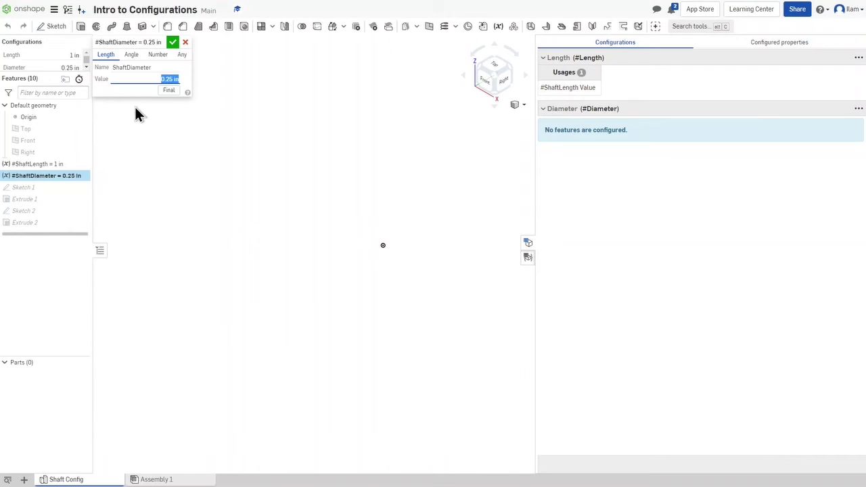
type("#D")
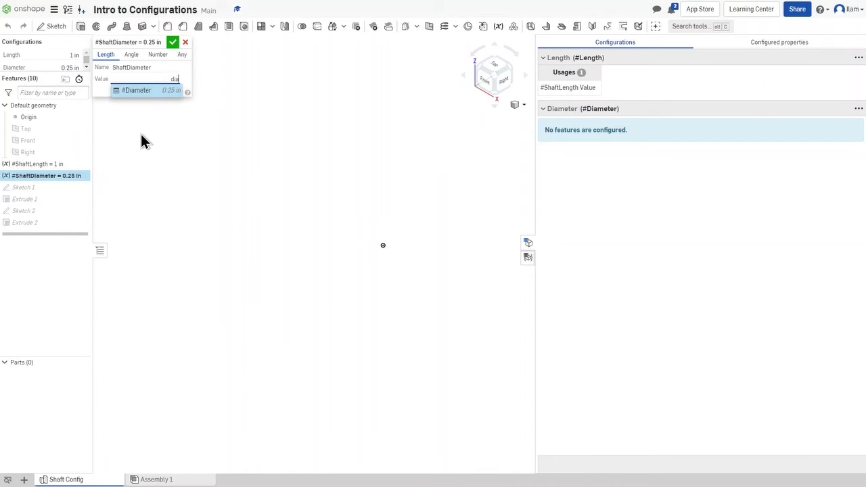
key("Return")
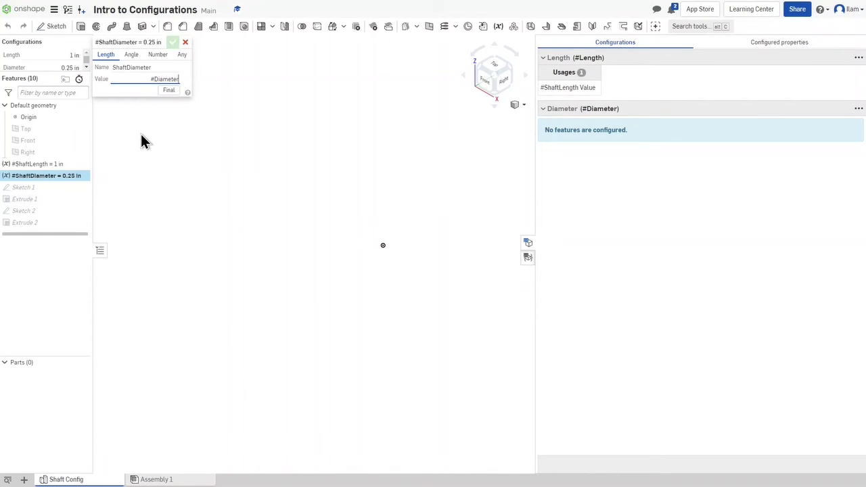
key("Return")
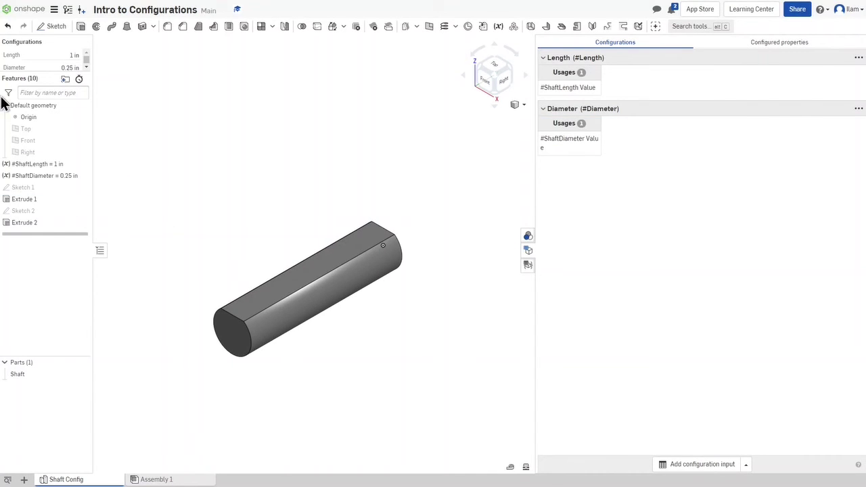
- Test the Diameter configuration input with 0.375 in, 0.5 in and 0.125 in, and restore it to 0.25 in
scroll(31, 63, "down", 1)
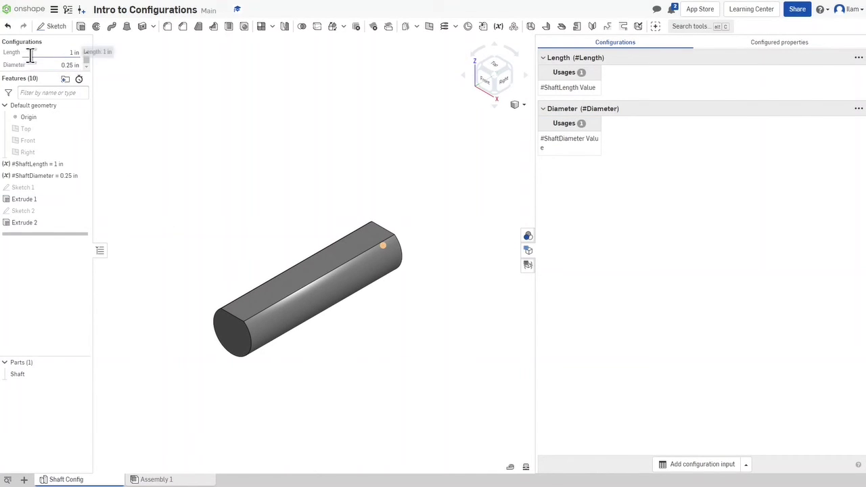
left_click(46, 65)
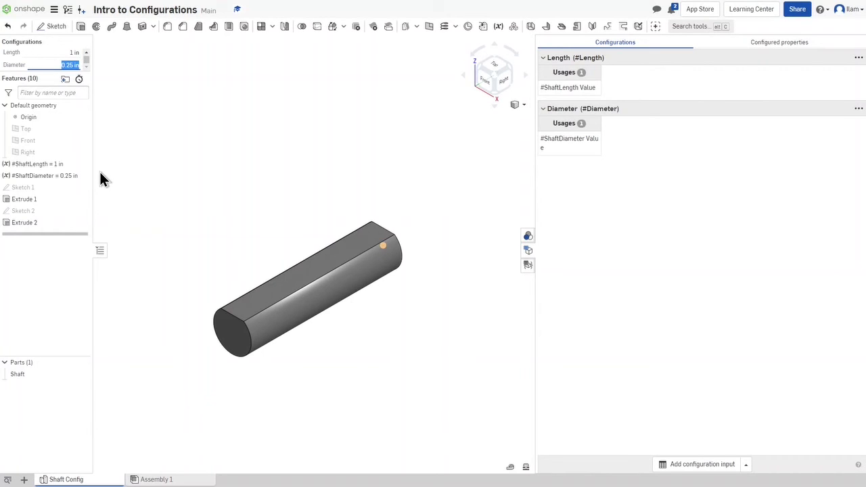
type("0.375")
key("Return")
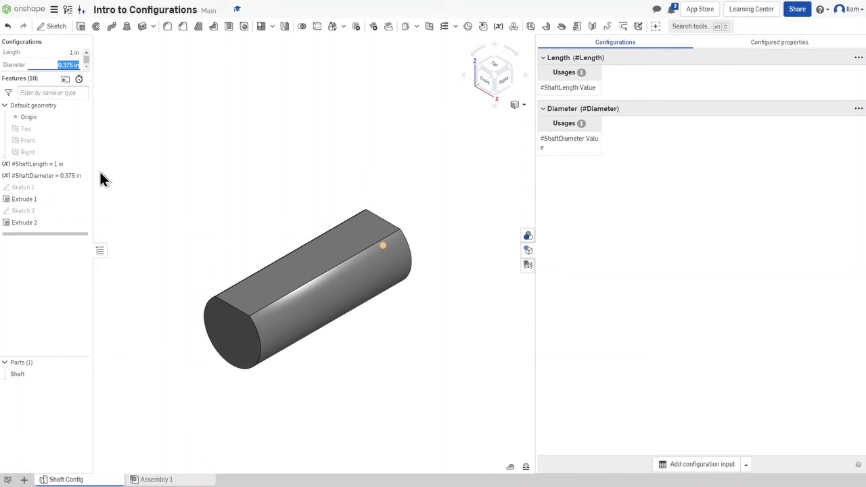
type("0.5")
key("Return")
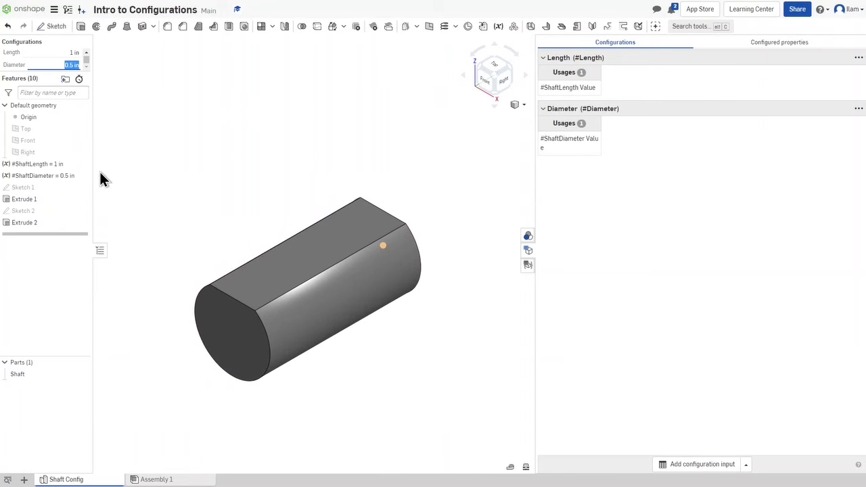
type("0.125")
key("Return")
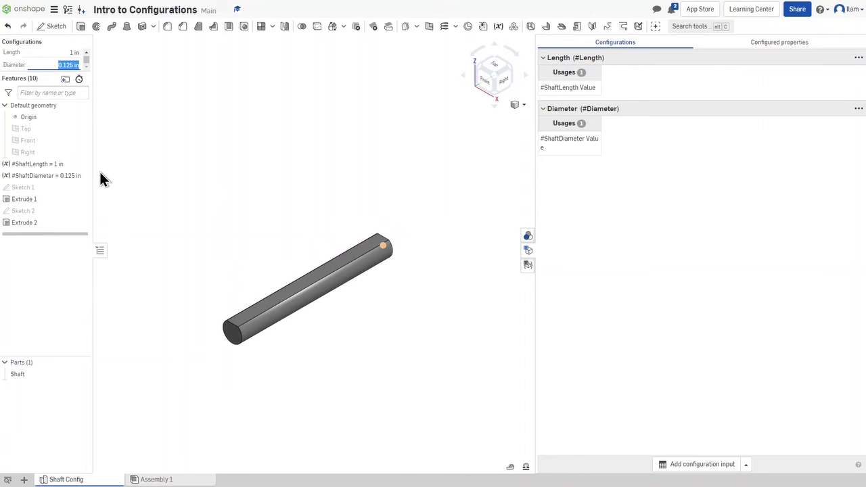
type("0.25")
key("Return")
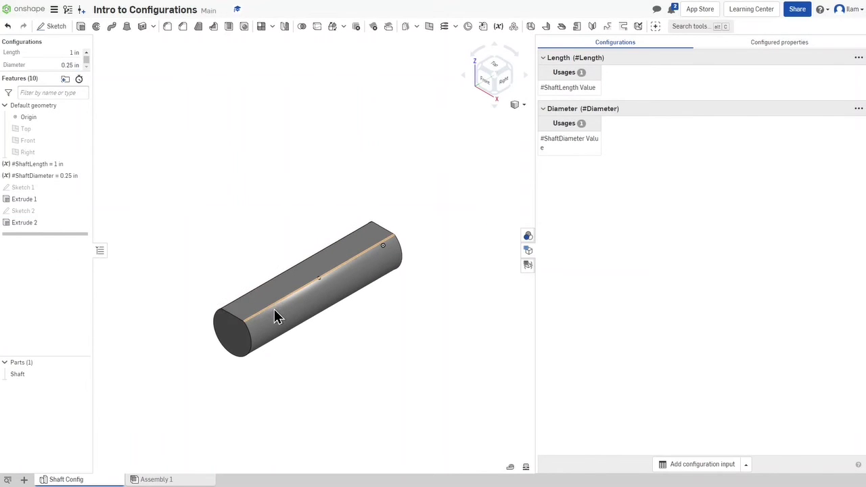
scroll(247, 328, "up", 2)
right_click_drag(246, 323, 249, 320)
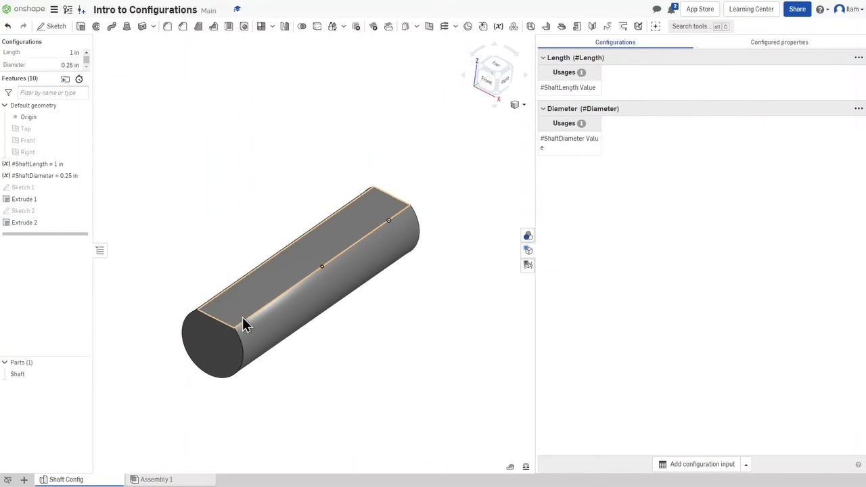
left_click(248, 306)
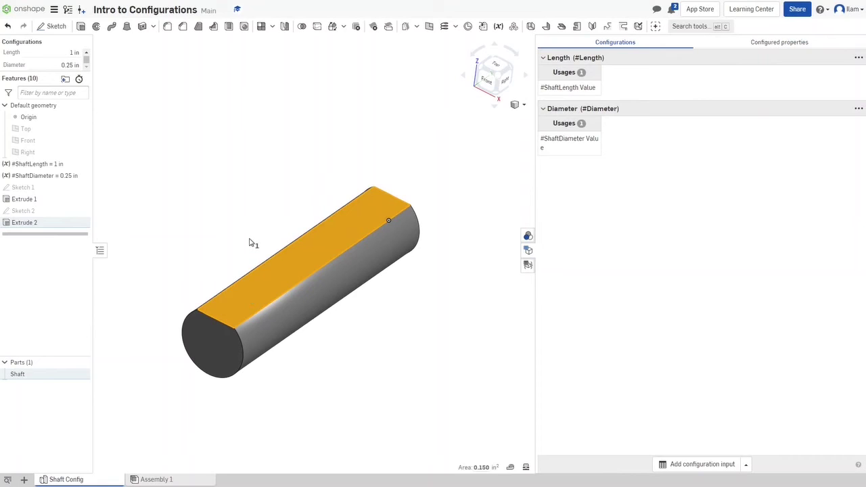
left_click(253, 247)
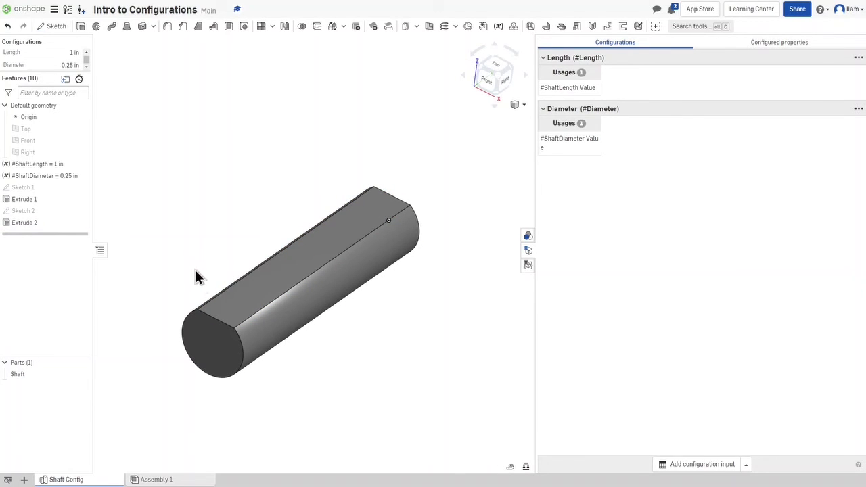
- Add a checkbox configuration input named D-Cutoff that is enabled by default
scroll(253, 318, "down", 5)
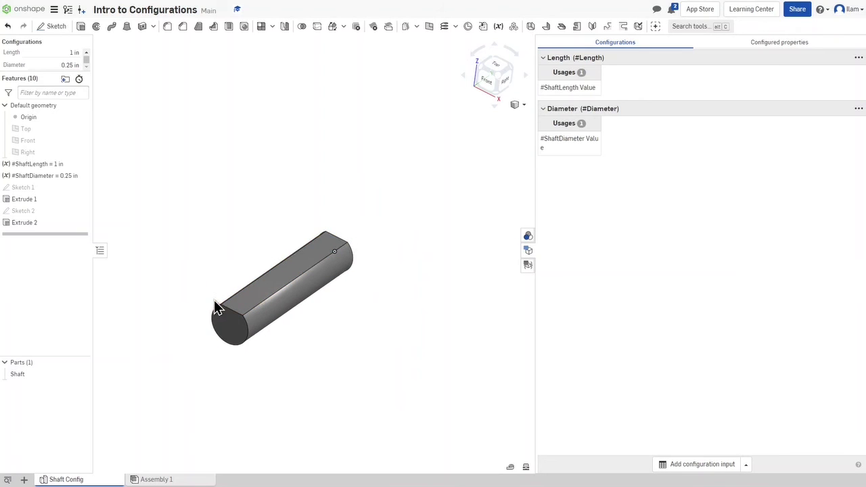
scroll(243, 301, "up", 5)
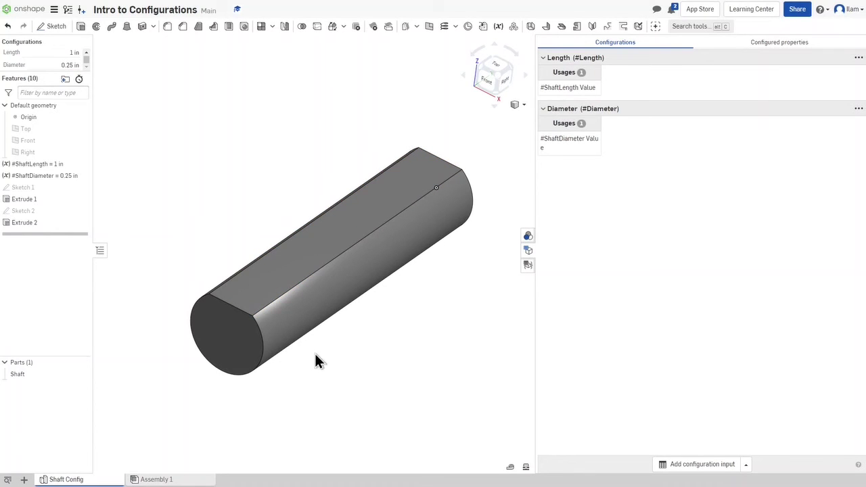
left_click(746, 464)
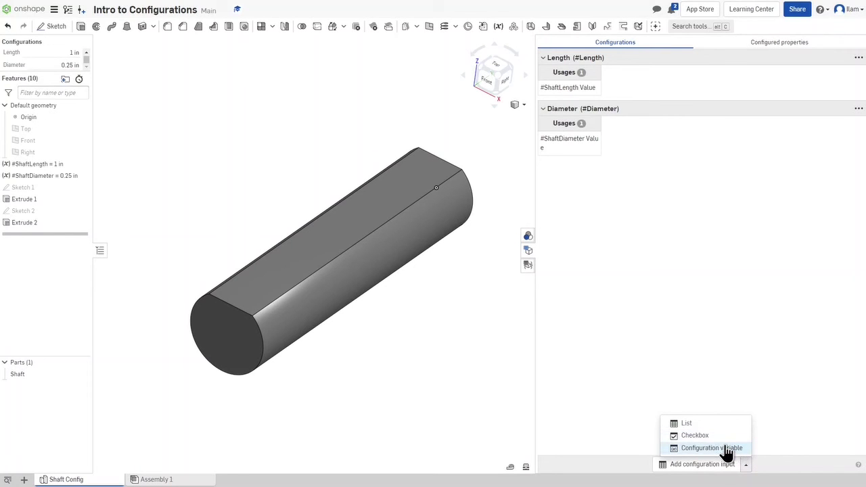
left_click(696, 436)
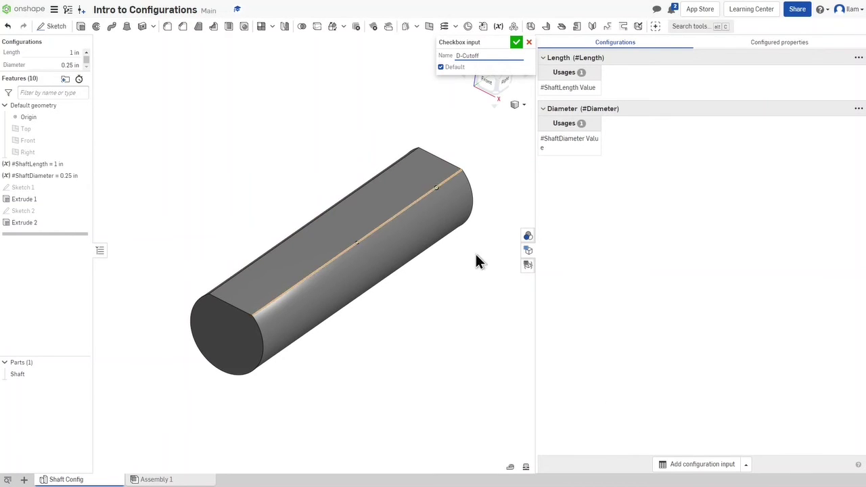
left_click(512, 43)
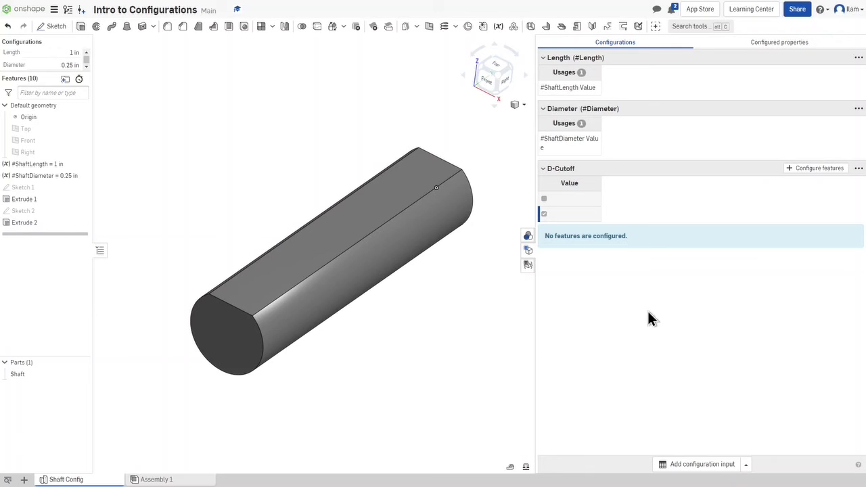
- Configure the suppression state of Extrude 2 with the D-Cutoff input
left_click(804, 175)
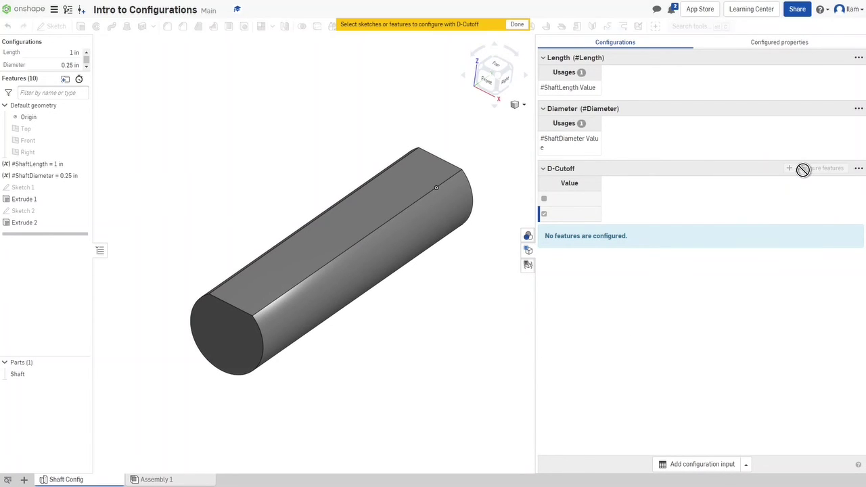
left_click(25, 225)
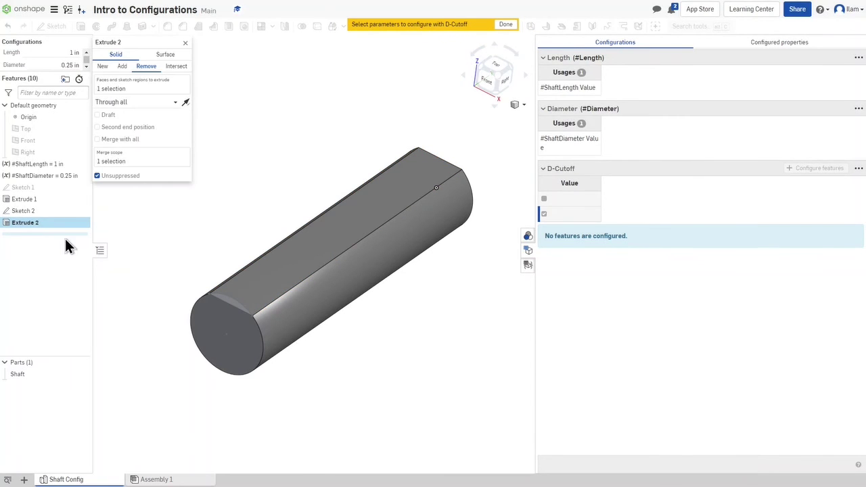
left_click(108, 175)
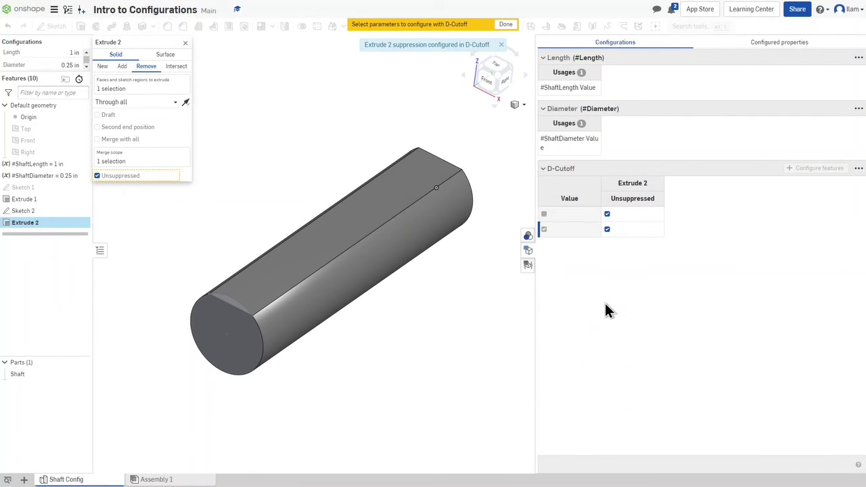
left_click(505, 25)
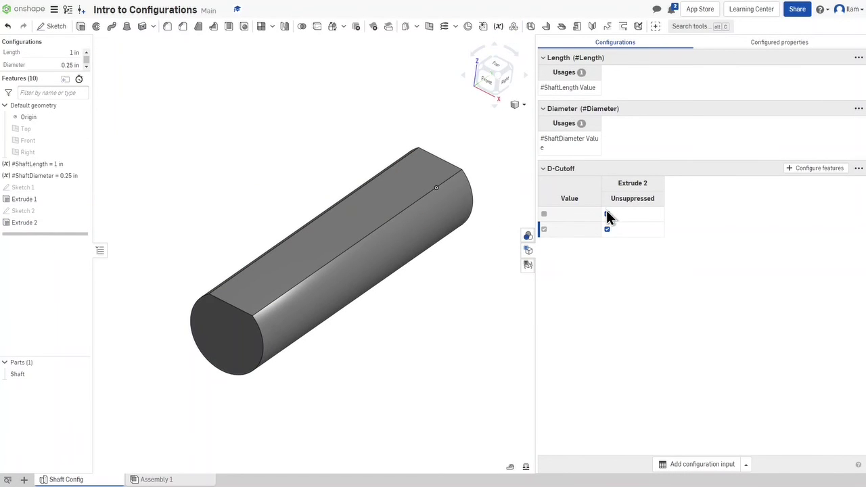
- Suppress Extrude 2 for the unchecked D-Cutoff value and keep it unsuppressed for the checked value
left_click(544, 229)
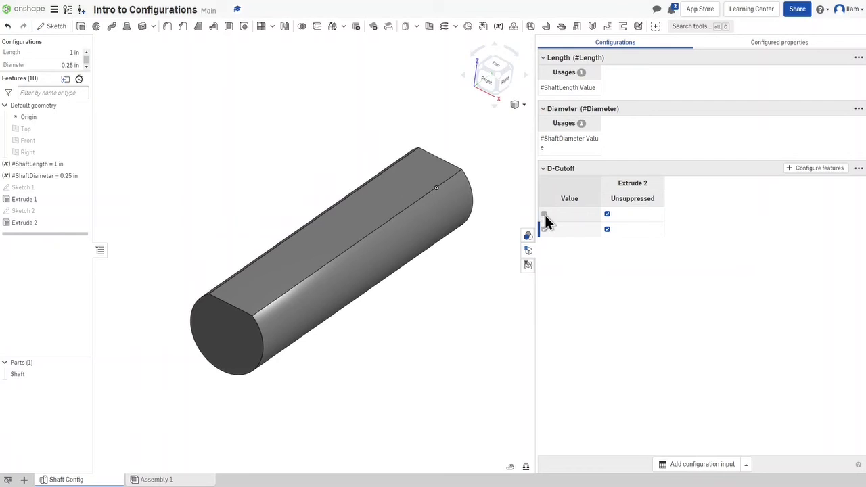
left_click(608, 215)
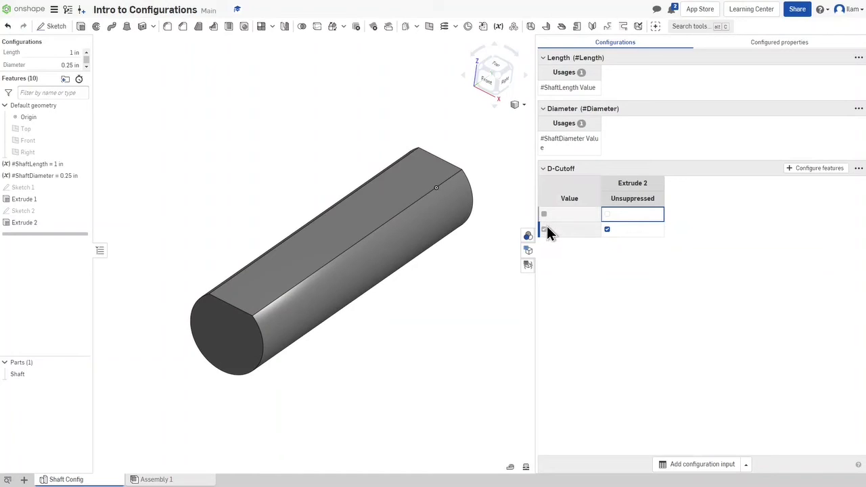
left_click(635, 230)
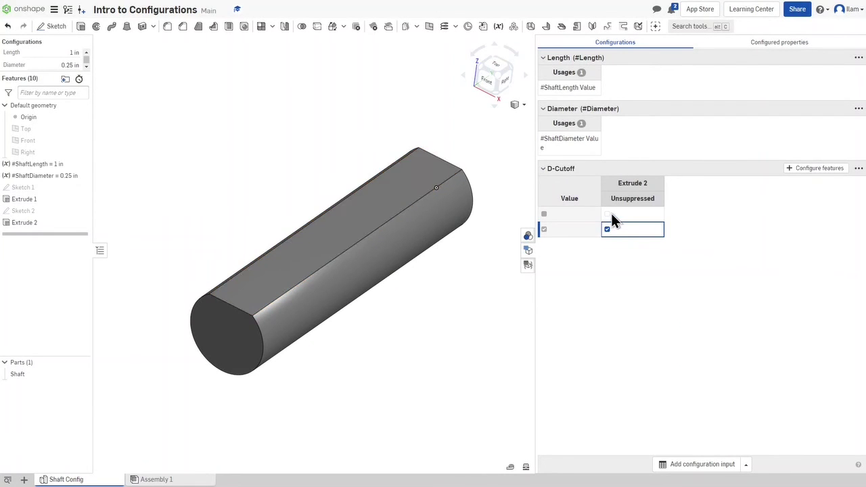
left_click(567, 219)
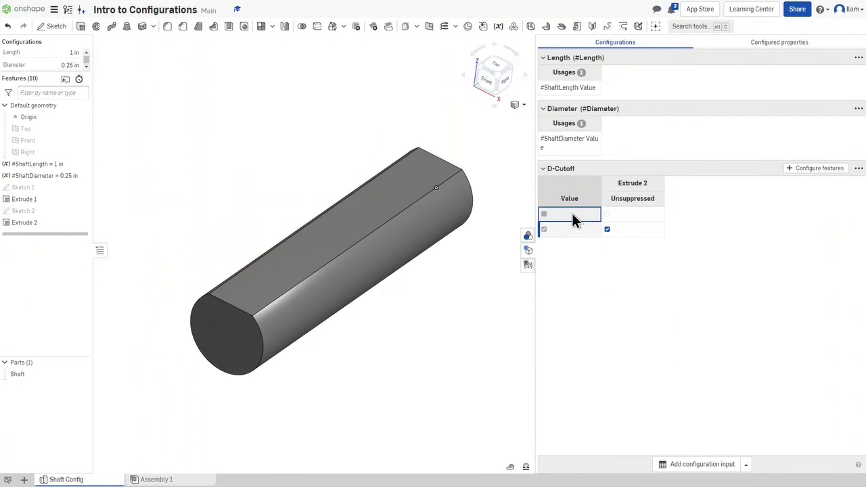
left_click(626, 215)
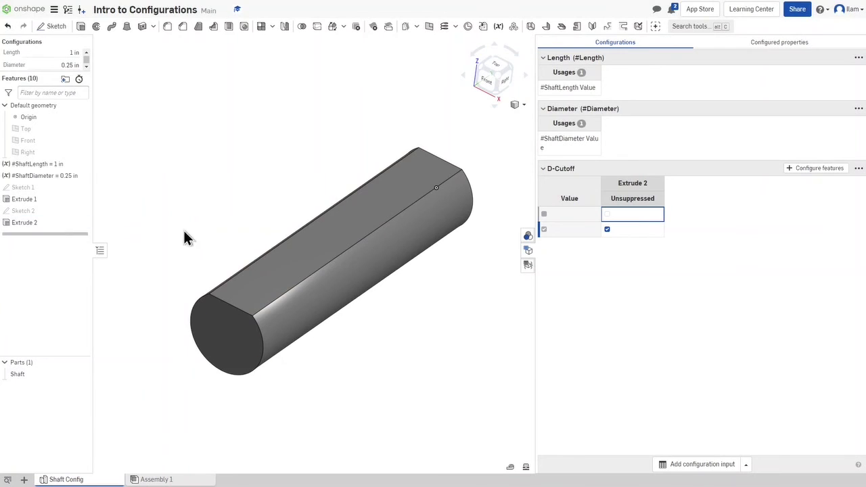
left_click(574, 232)
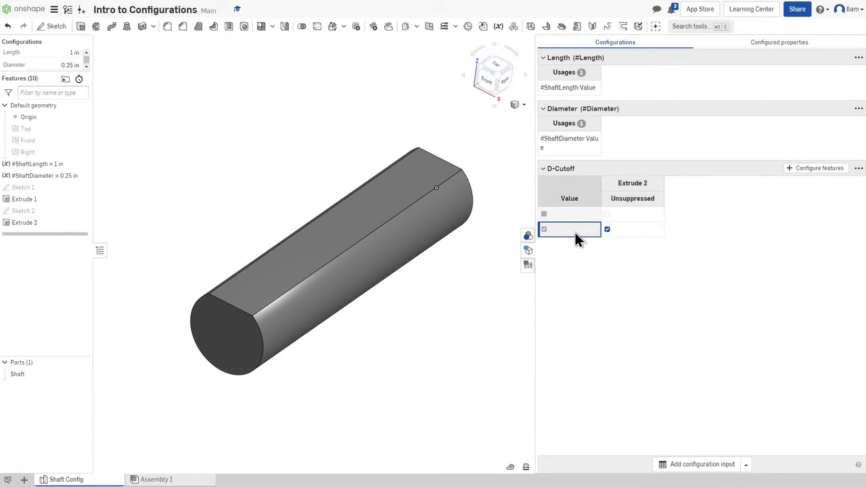
left_click(637, 227)
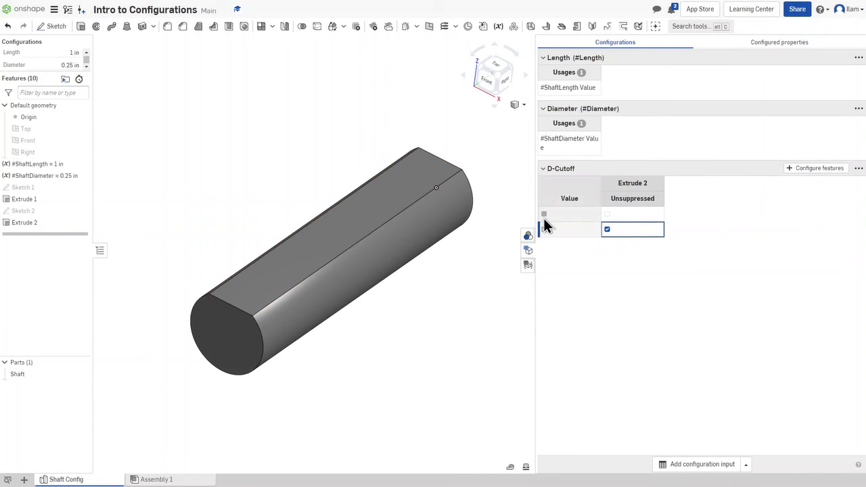
left_click(694, 236)
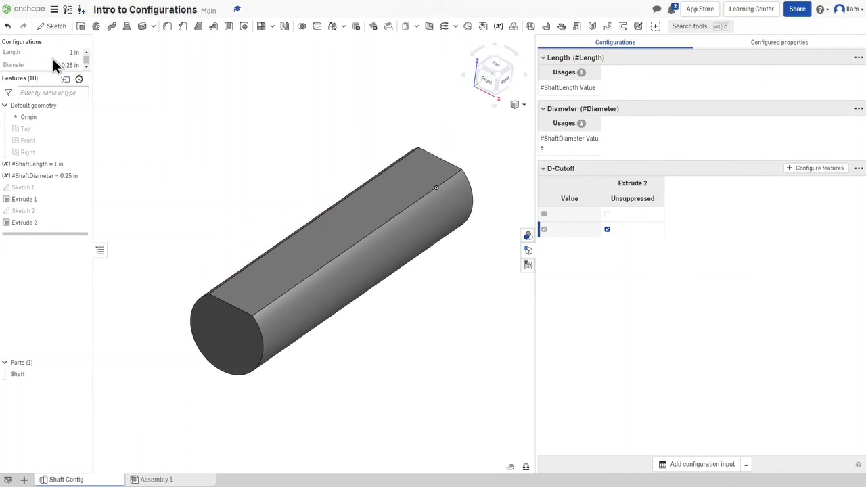
- Turn off D-Cutoff in the part's configuration and hide Sketch 2
scroll(54, 61, "down", 1)
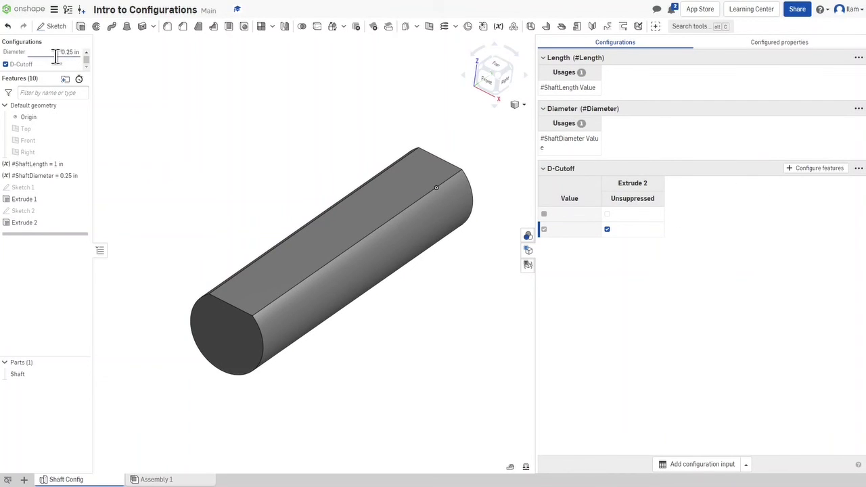
left_click(6, 64)
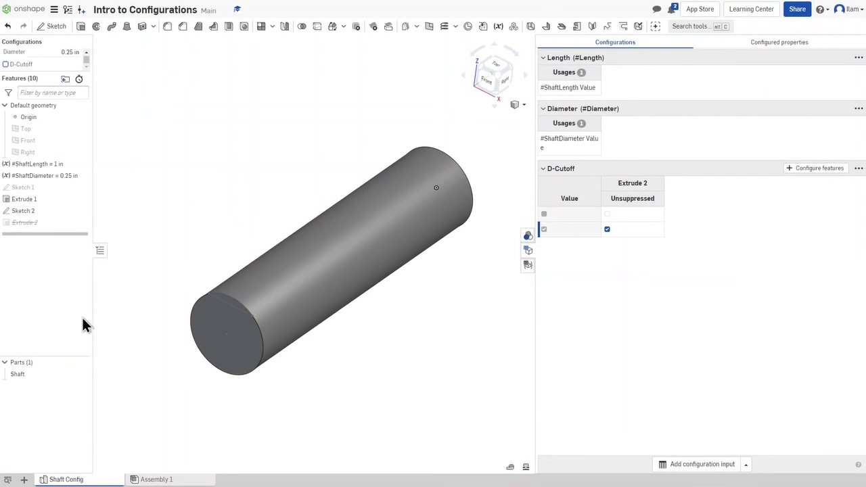
left_click(80, 210)
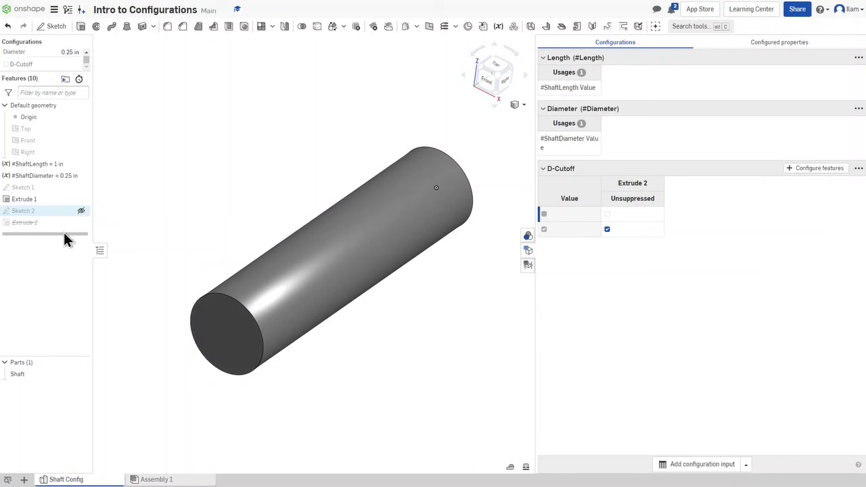
- Test the flat by switching D-Cutoff on, off and on again, and close the configuration table
left_click(6, 64)
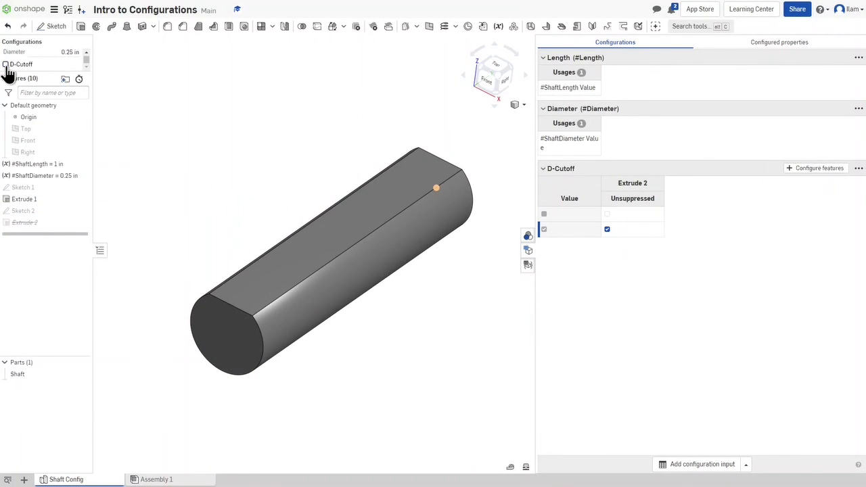
left_click(5, 65)
scroll(30, 71, "up", 1)
scroll(29, 70, "down", 1)
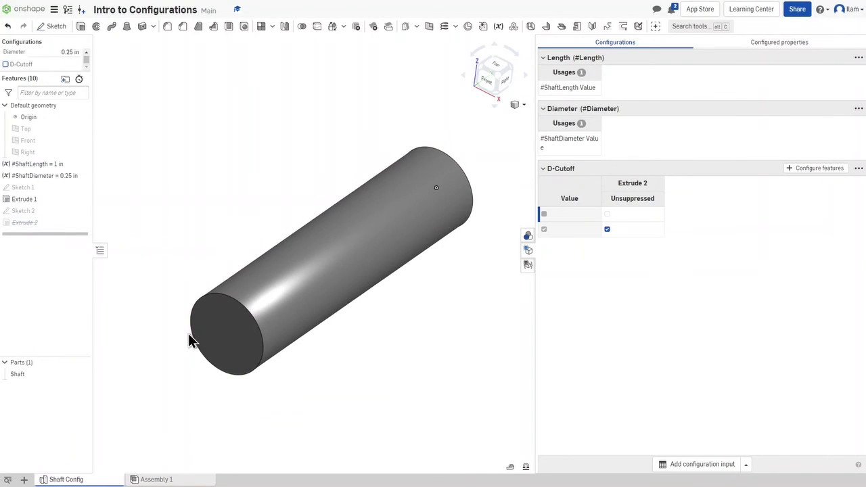
left_click(5, 64)
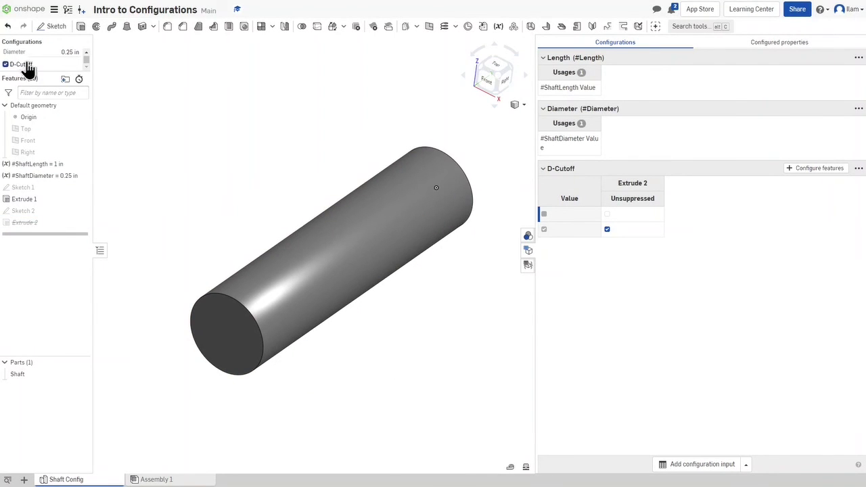
scroll(26, 64, "up", 1)
scroll(31, 55, "down", 1)
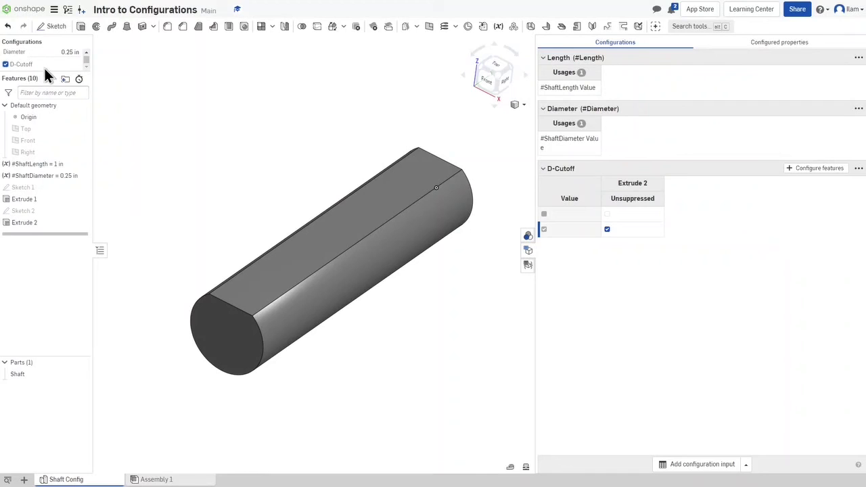
left_click(526, 248)
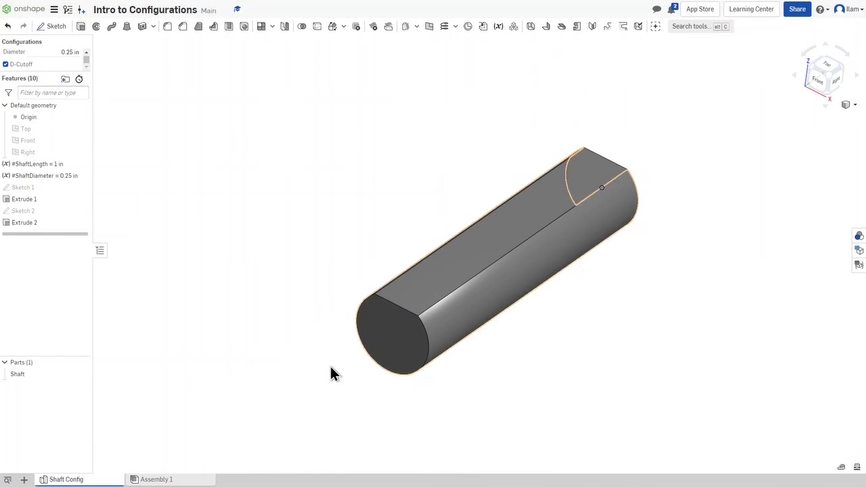
- Open Assembly 1 and delete all three broken Shaft instances
left_click(163, 480)
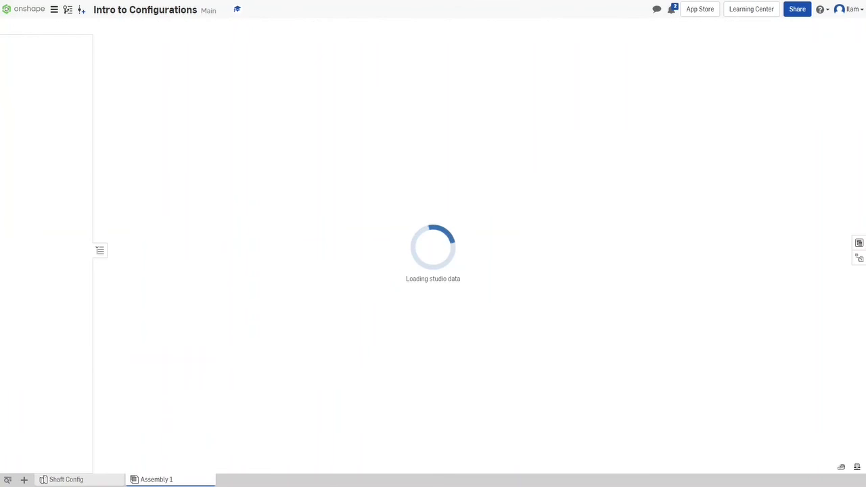
left_click(33, 78)
left_click(45, 105, "shift")
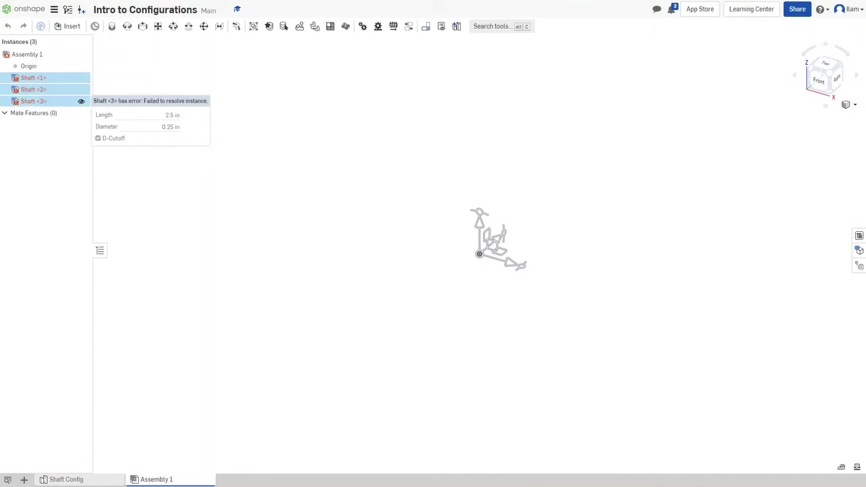
key("Delete")
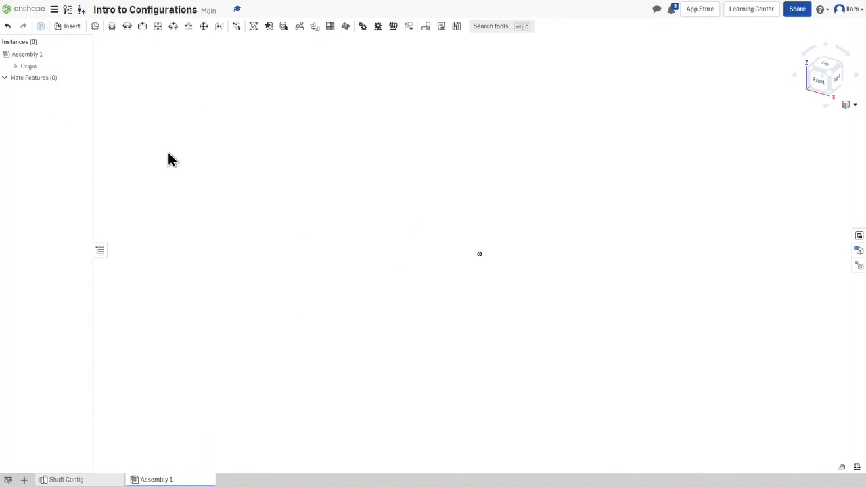
- Insert one Shaft from Shaft Config into the assembly with Length 2 in, Diameter 0.25 in and D-Cutoff enabled
left_click(72, 27)
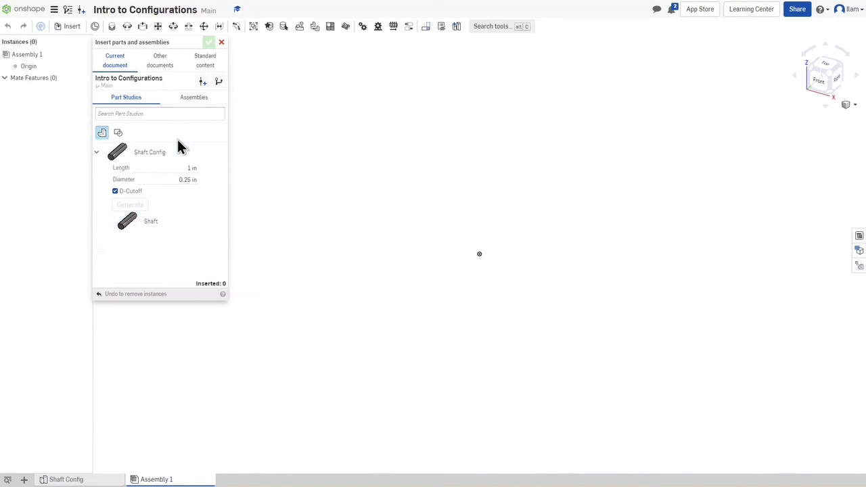
left_click(166, 164)
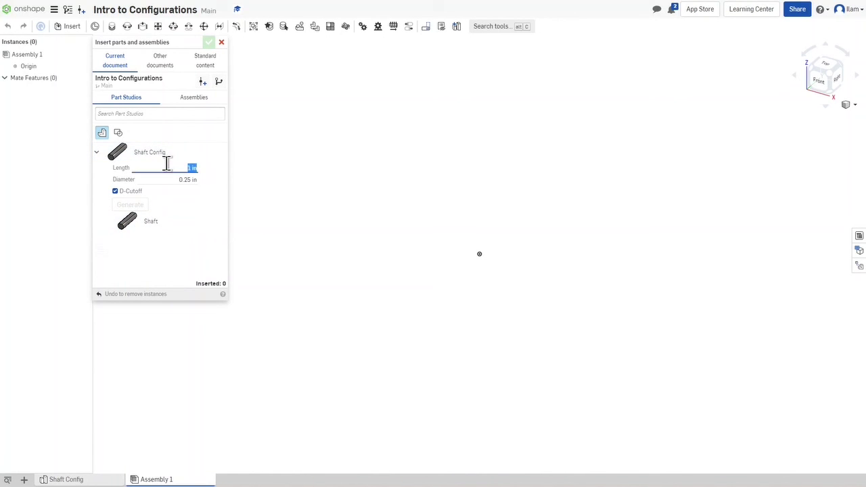
type("2")
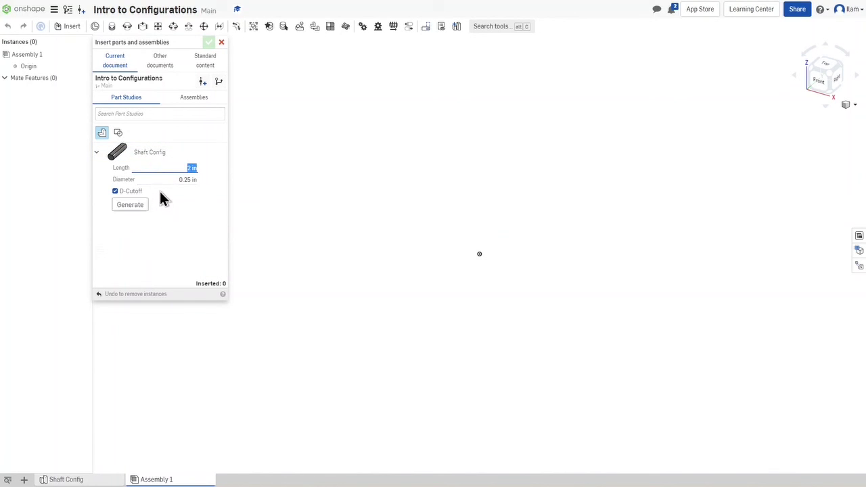
left_click(126, 203)
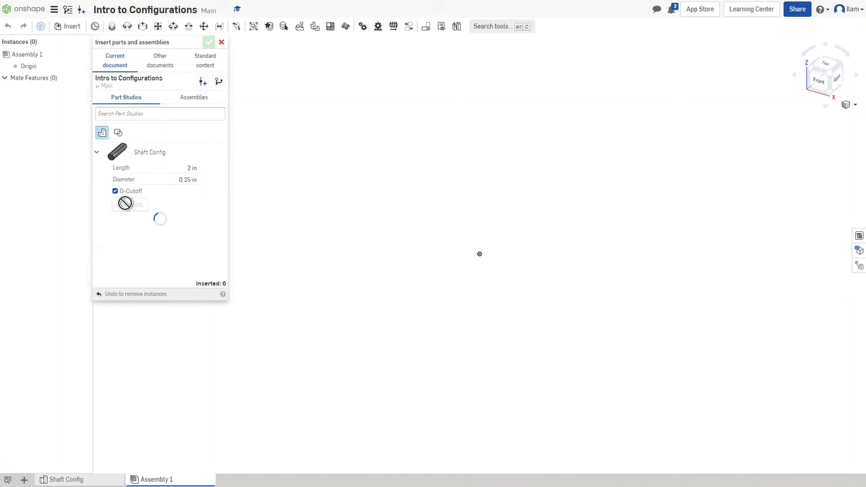
left_click(146, 224)
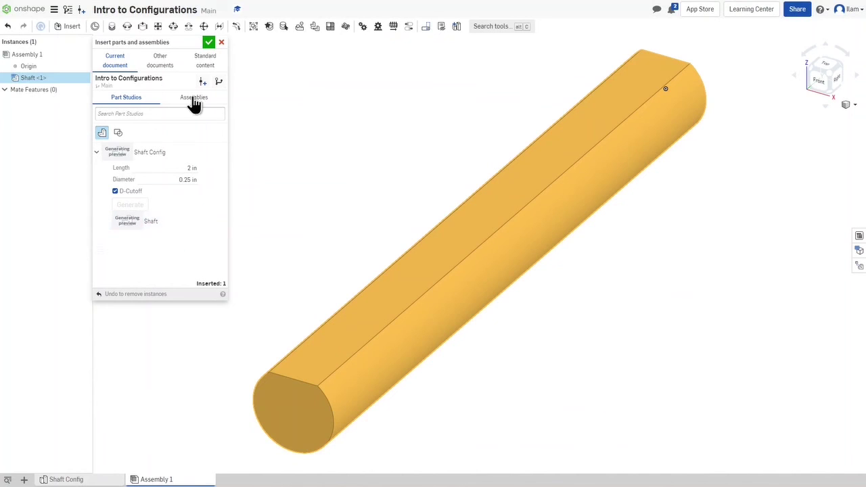
left_click(208, 42)
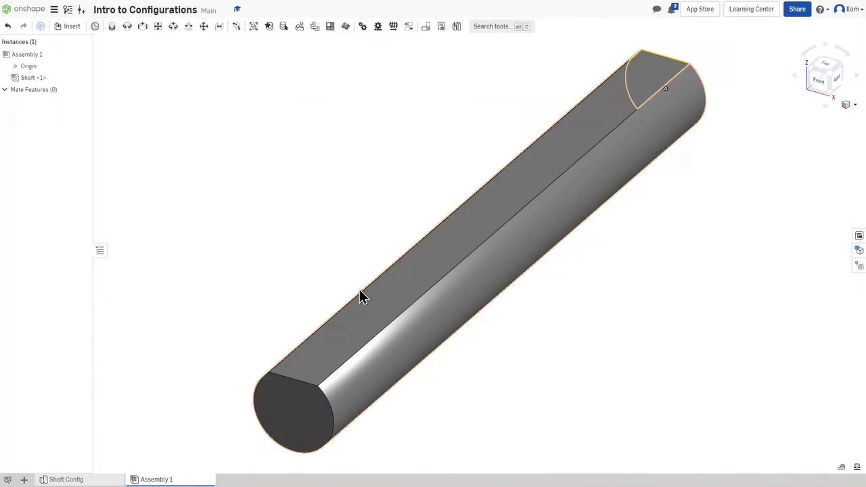
scroll(341, 257, "down", 5)
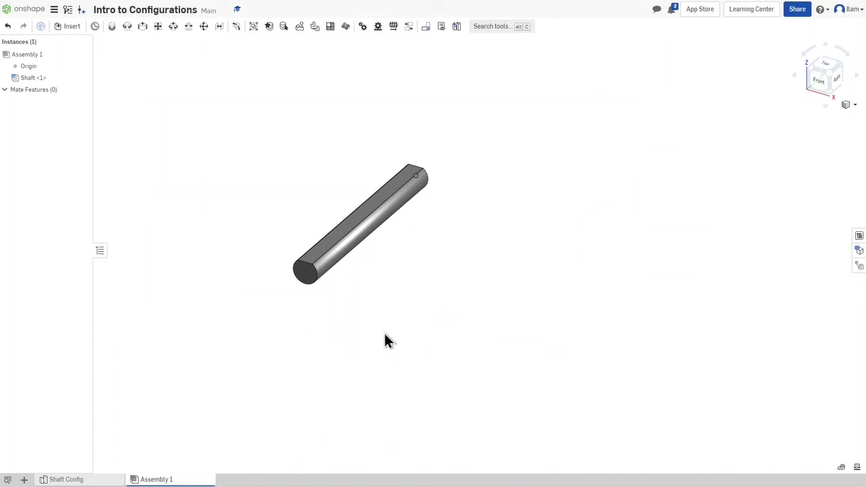
- Copy the inserted shaft and paste a second instance beside it in the assembly
left_click(353, 229)
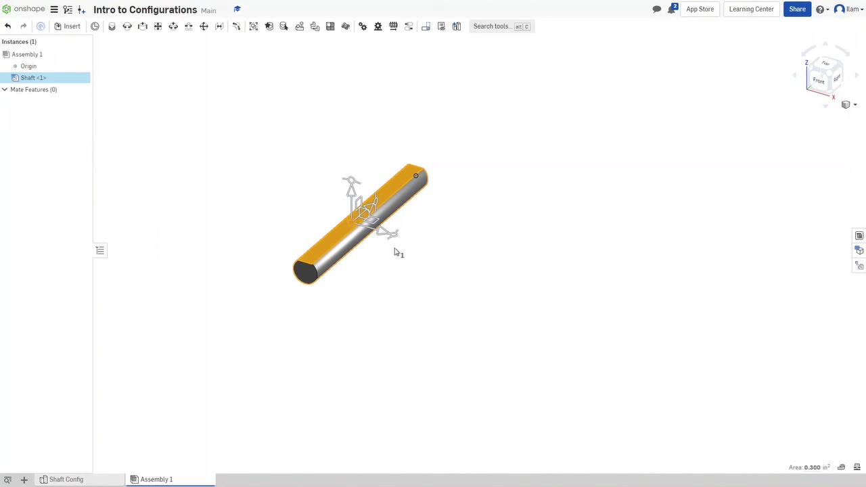
left_click(490, 247)
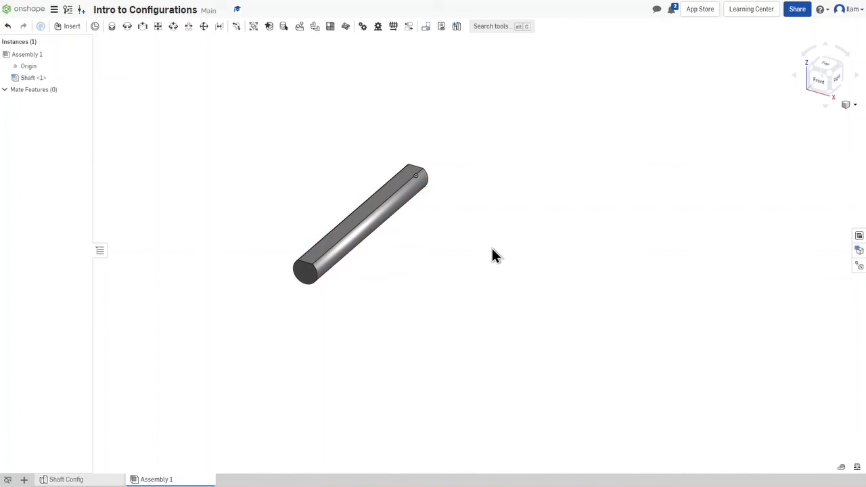
key("ctrl+v")
- Change the second shaft's configuration to Length 4 in, Diameter 0.5 in and D-Cutoff disabled
right_click(500, 249)
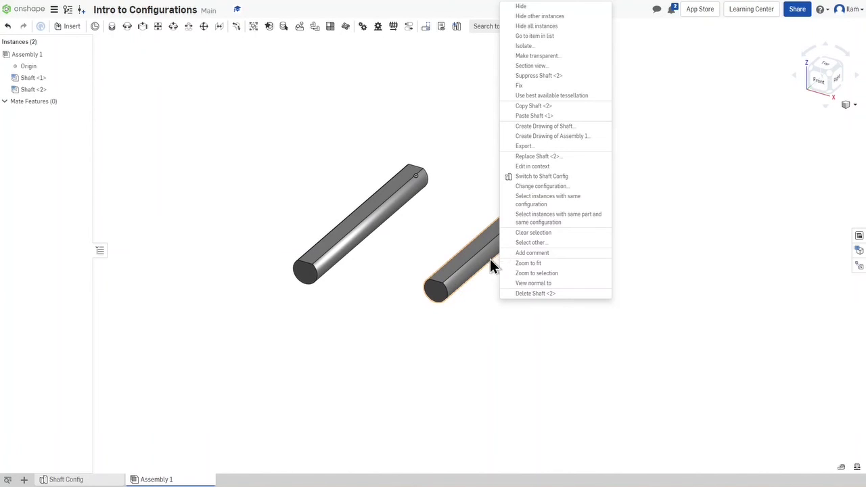
left_click(559, 194)
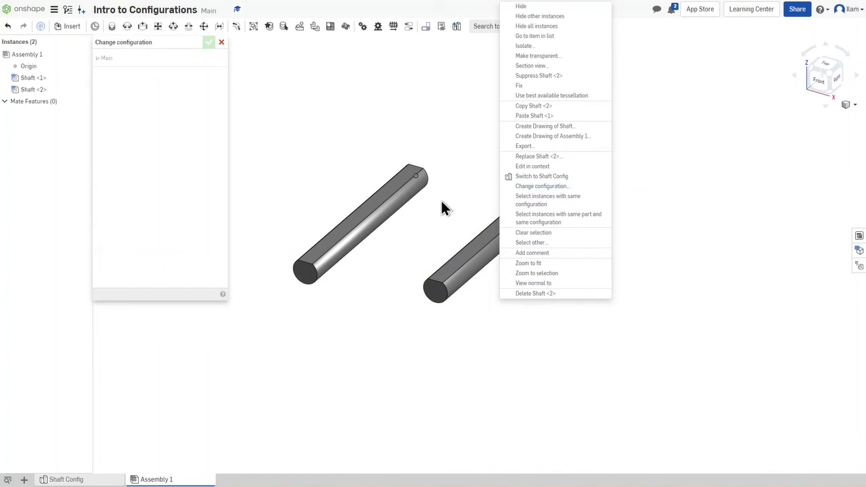
left_click(157, 88)
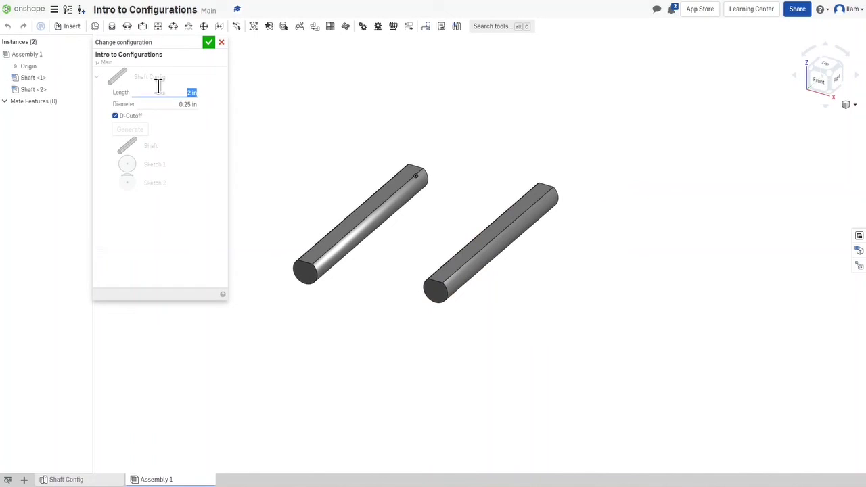
type("4")
left_click(159, 103)
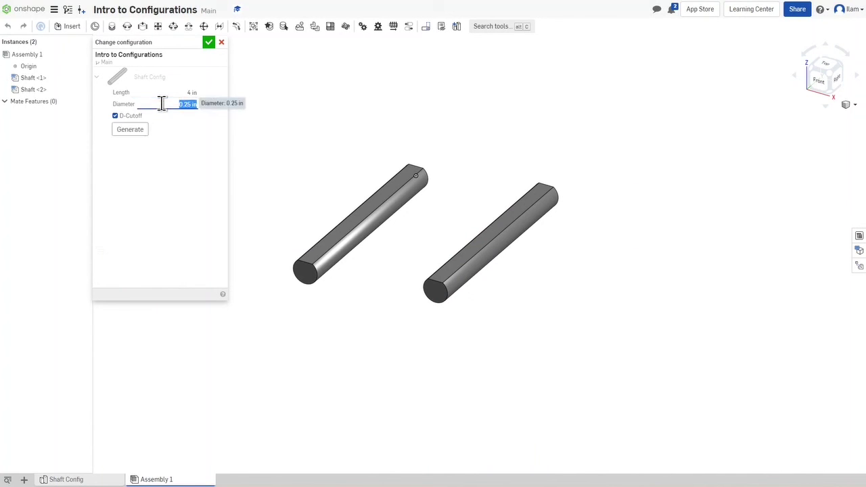
type("5")
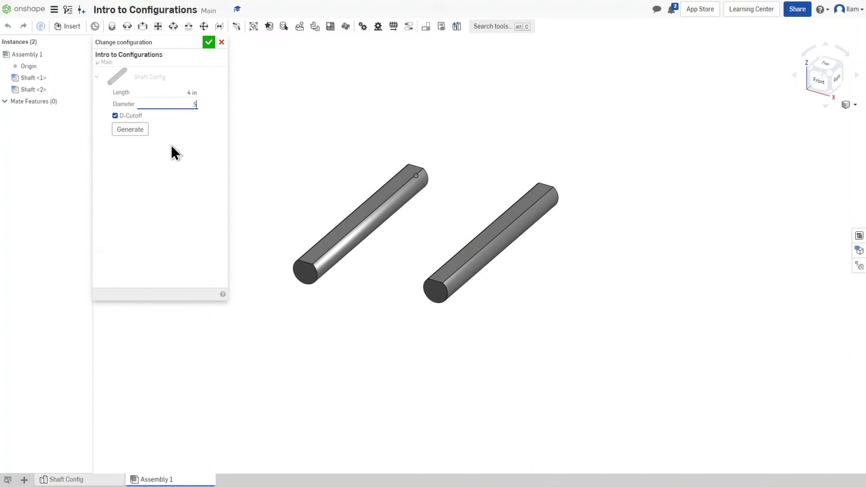
left_click(138, 117)
left_click(136, 135)
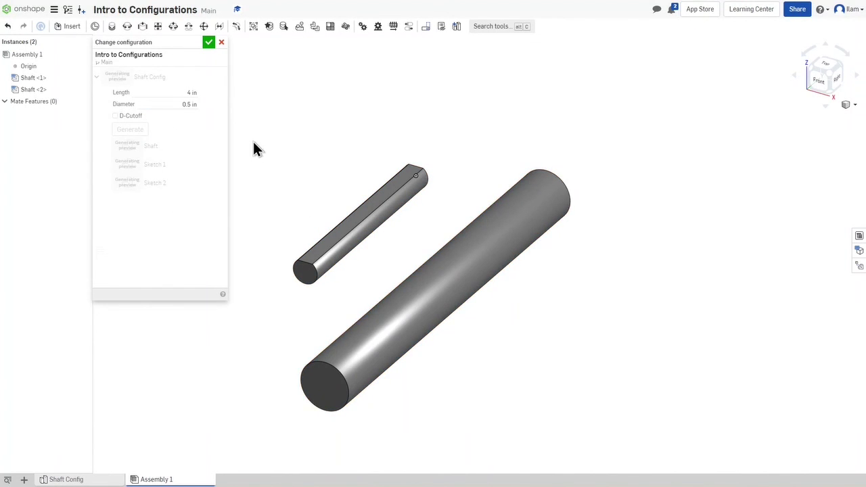
left_click(208, 43)
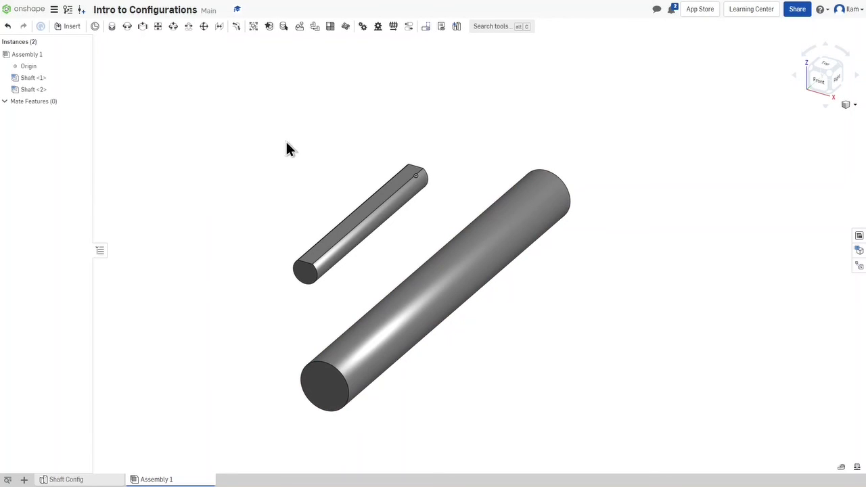
- Copy the large round shaft and paste a third instance next to it
left_click(449, 272)
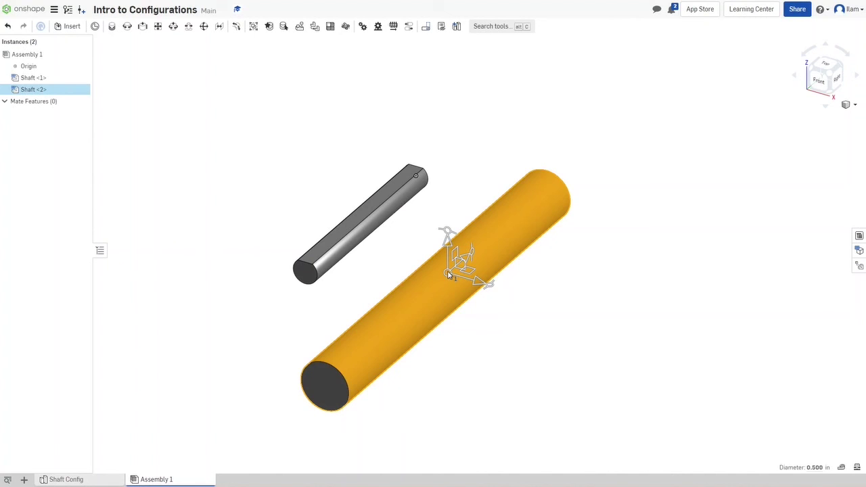
left_click(630, 231)
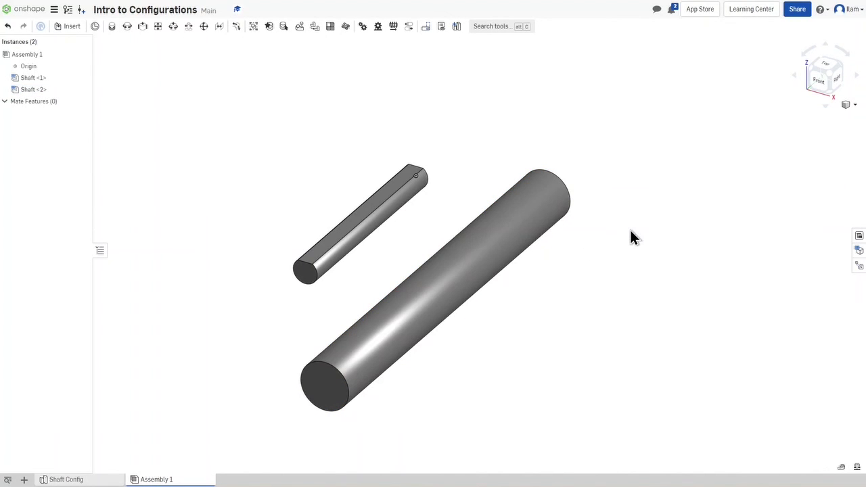
key("ctrl+v")
- Select all instances with the third shaft's configuration, delete them together and undo the deletion
scroll(630, 233, "down", 2)
right_click(590, 271)
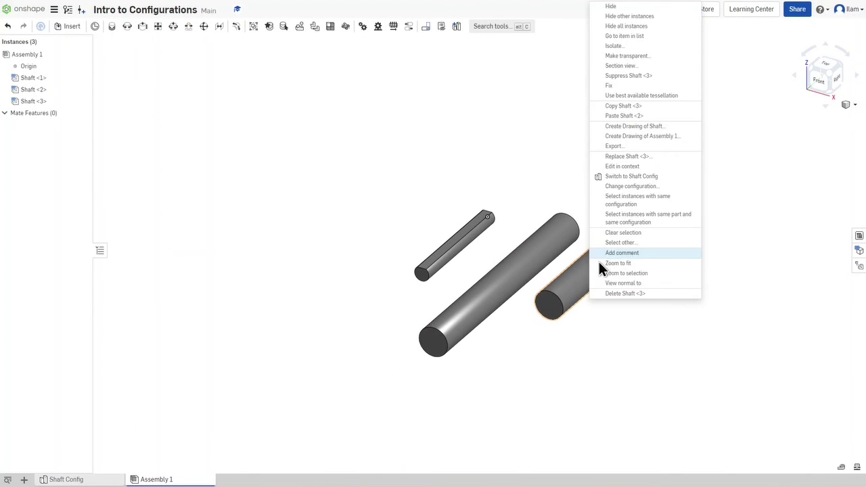
left_click(695, 202)
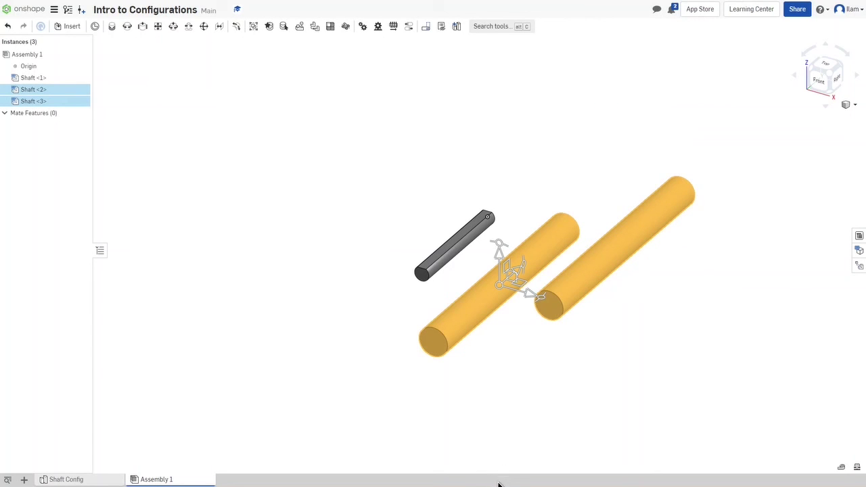
right_click(623, 264)
left_click(635, 254)
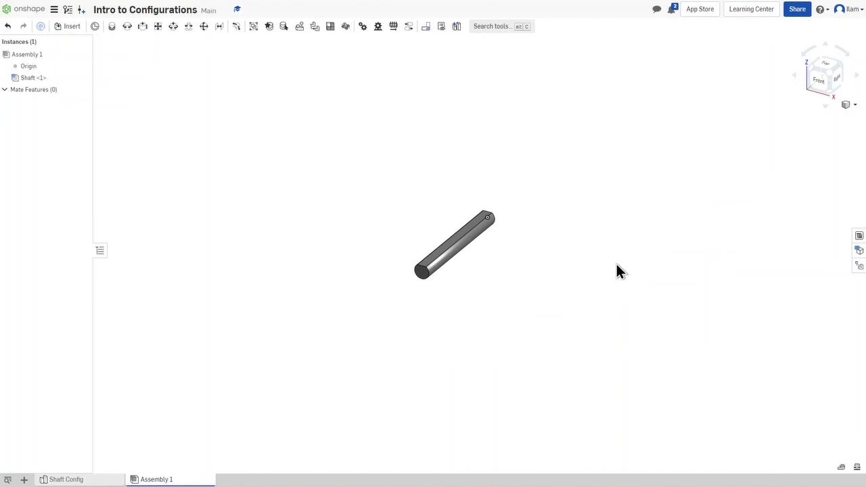
key("ctrl+z")
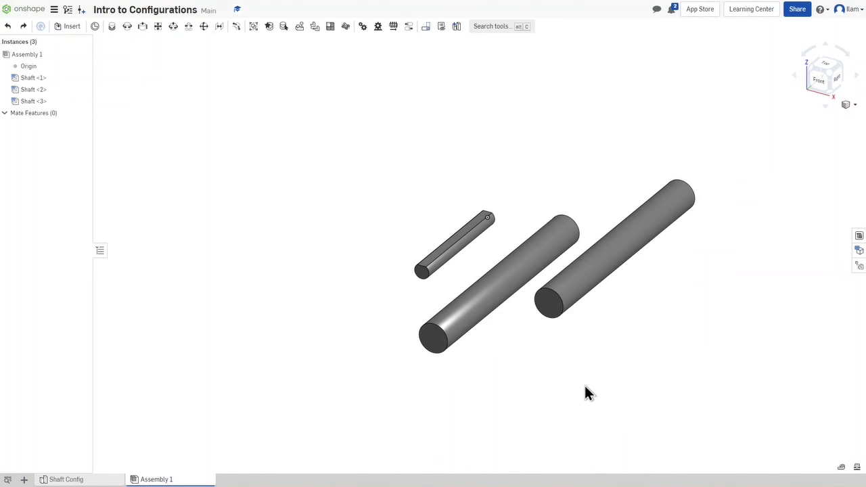
- Select all instances sharing the third shaft's configuration and change them together to Diameter 0.375 in with D-Cutoff enabled
left_click(563, 290)
right_click_drag(655, 209, 644, 225)
right_click(644, 225)
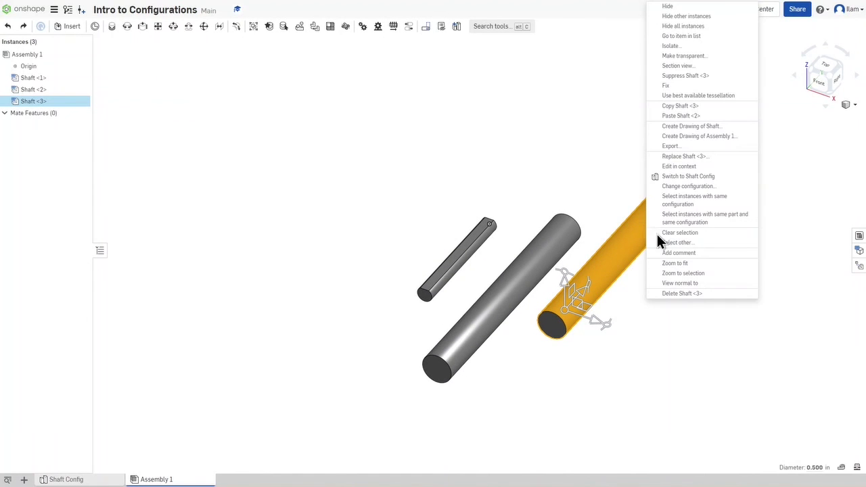
left_click(690, 200)
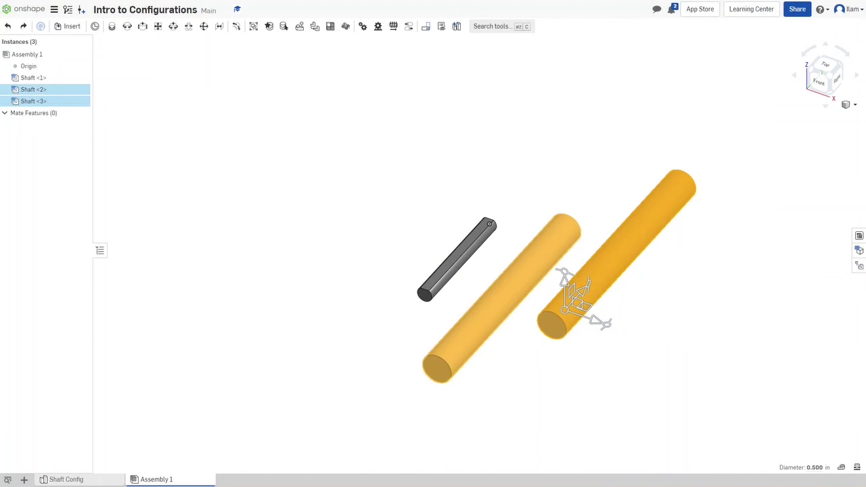
right_click(636, 252)
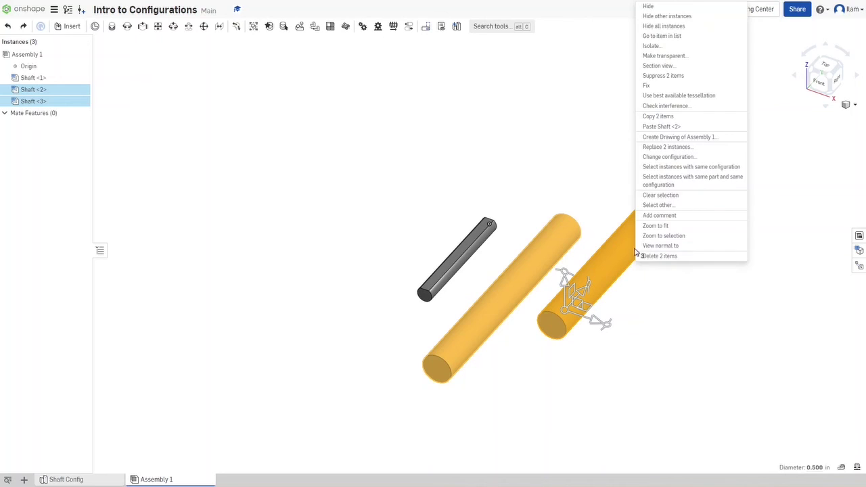
left_click(698, 160)
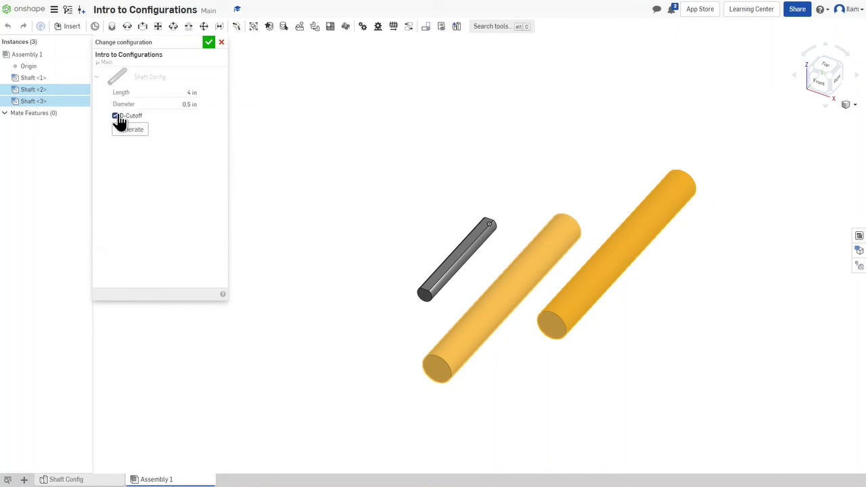
left_click(115, 116)
left_click(167, 106)
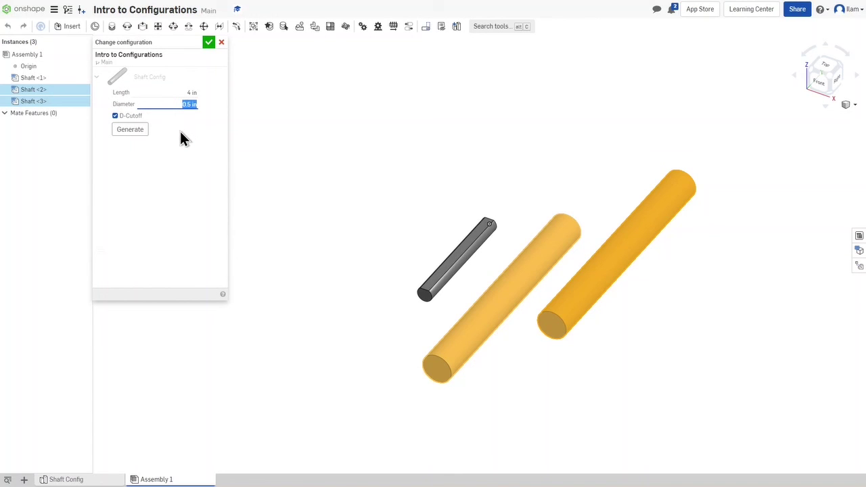
key("BackSpace")
type(".375")
key("Return")
left_click(137, 129)
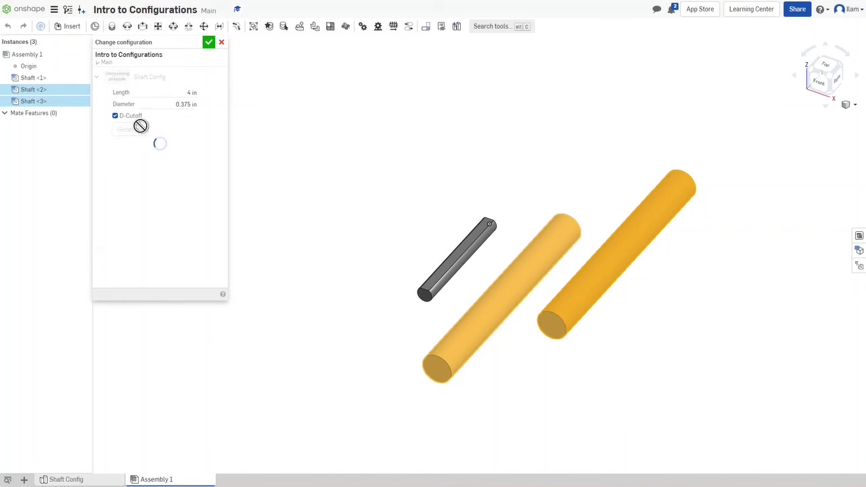
left_click(208, 42)
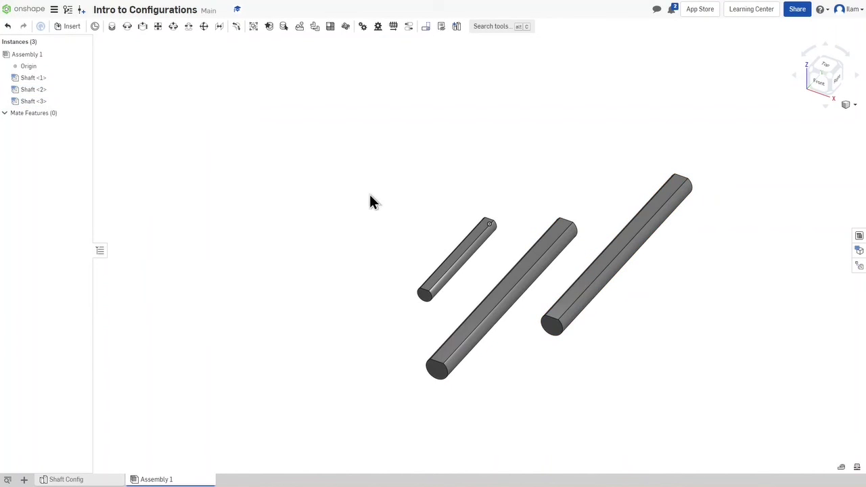
right_click_drag(369, 201, 373, 386)
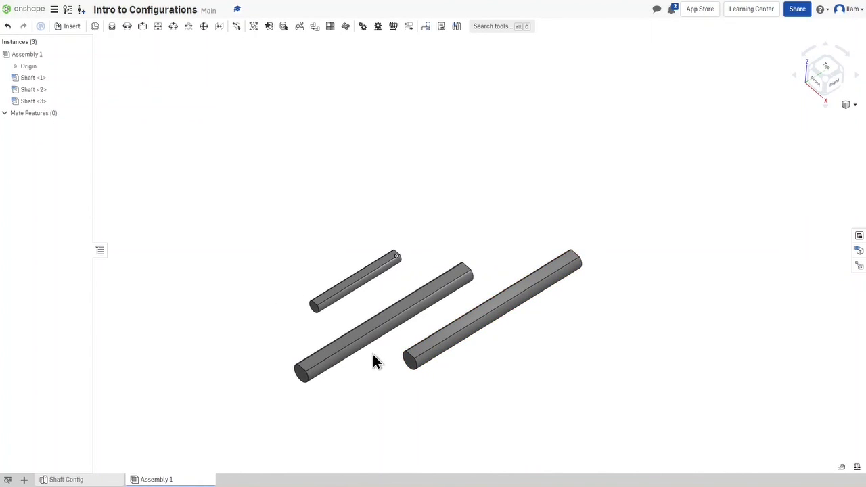
right_click_drag(365, 382, 345, 343)
scroll(365, 374, "up", 3)
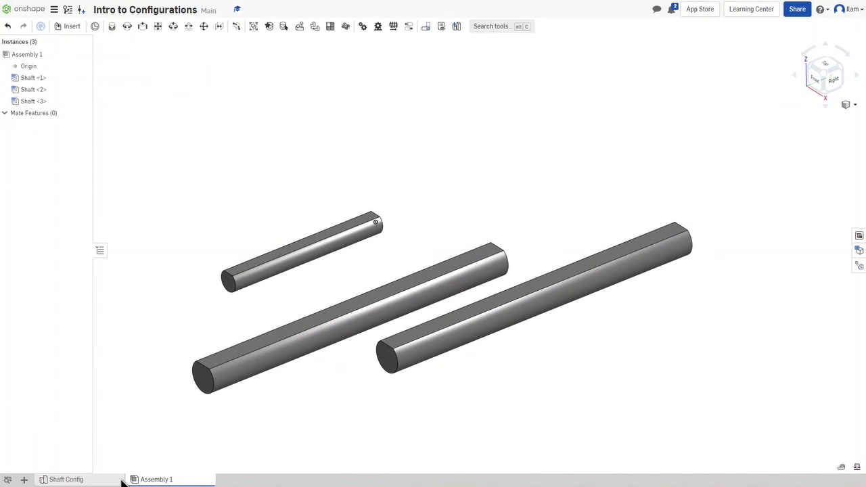
- Return to the Shaft Config part studio and fit the shaft to the view
left_click(66, 478)
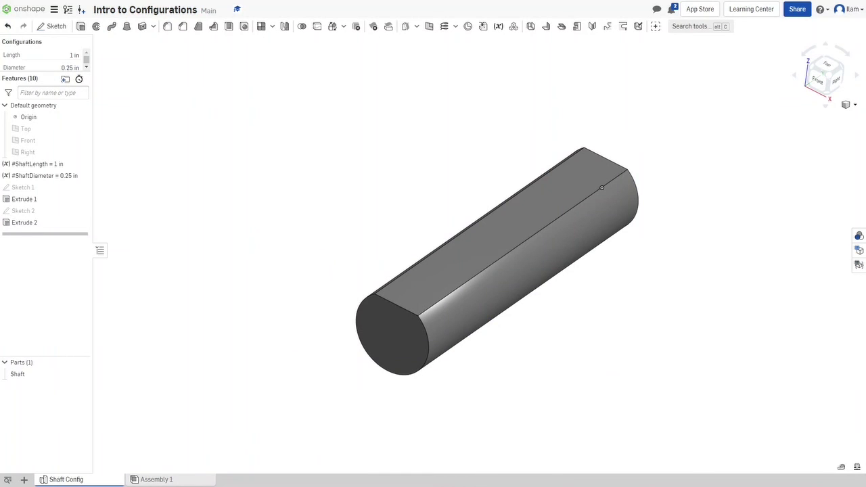
key("f")
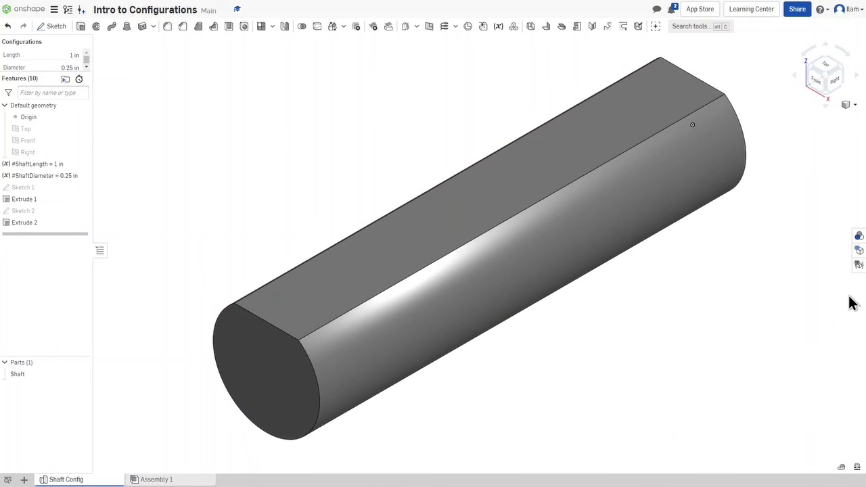